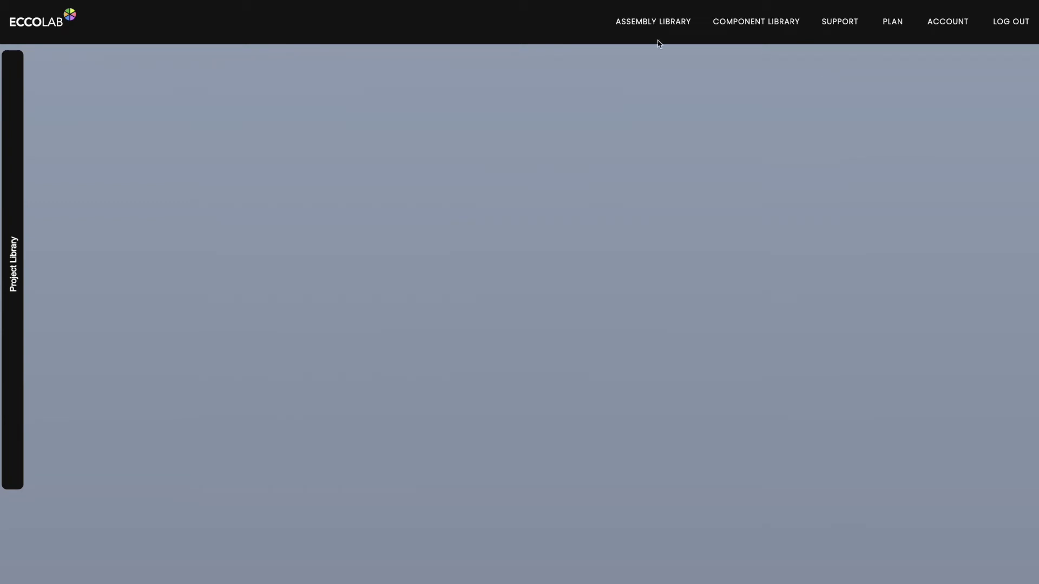
- Review the assemblies in the Assembly Library with the list area enlarged, and close the library
{"action": "left_click", "coordinate": [651, 25]}
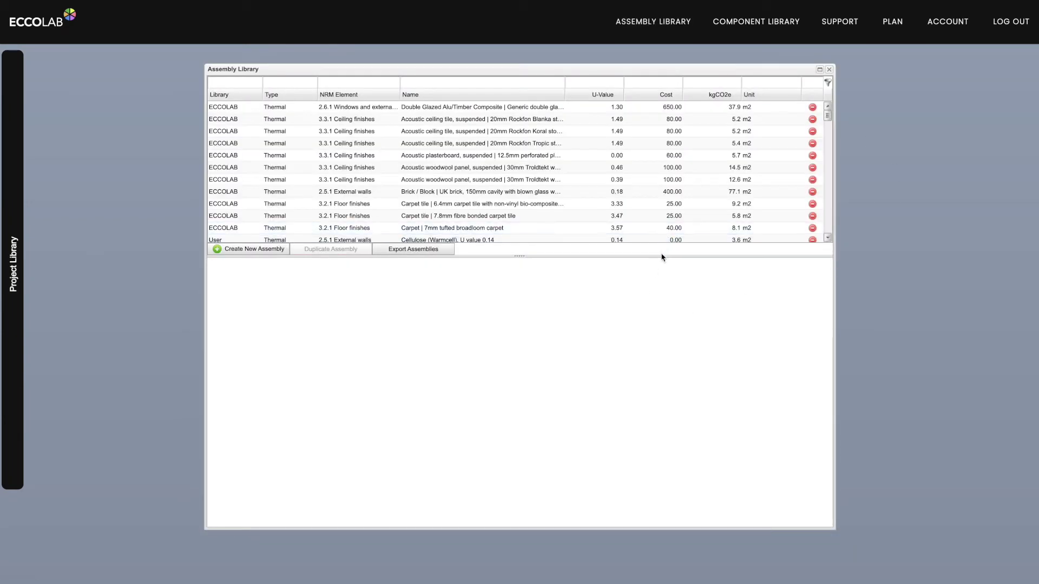
{"action": "left_click_drag", "start_coordinate": [663, 255], "coordinate": [670, 359]}
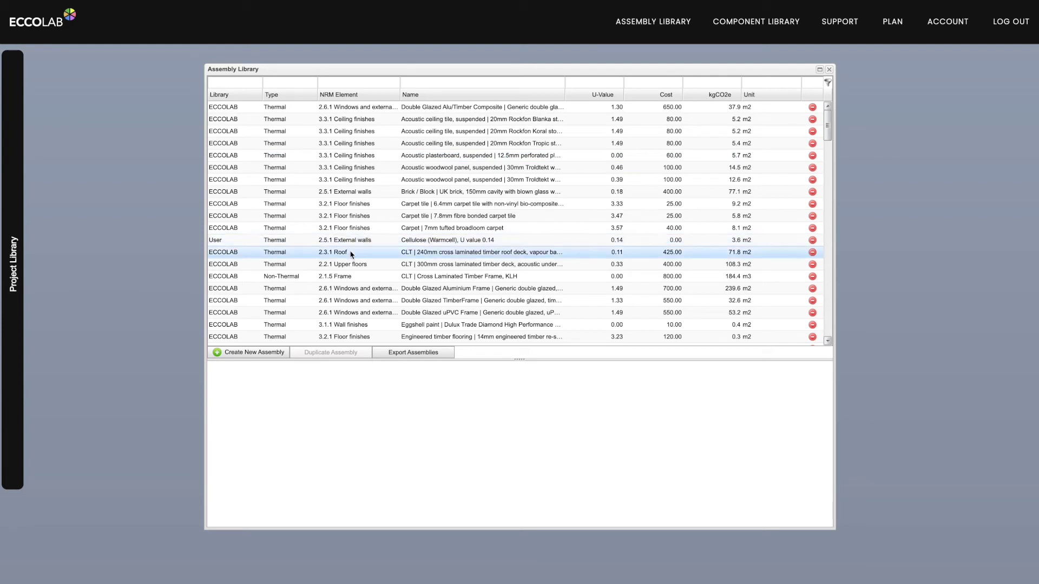
{"action": "left_click", "coordinate": [829, 70]}
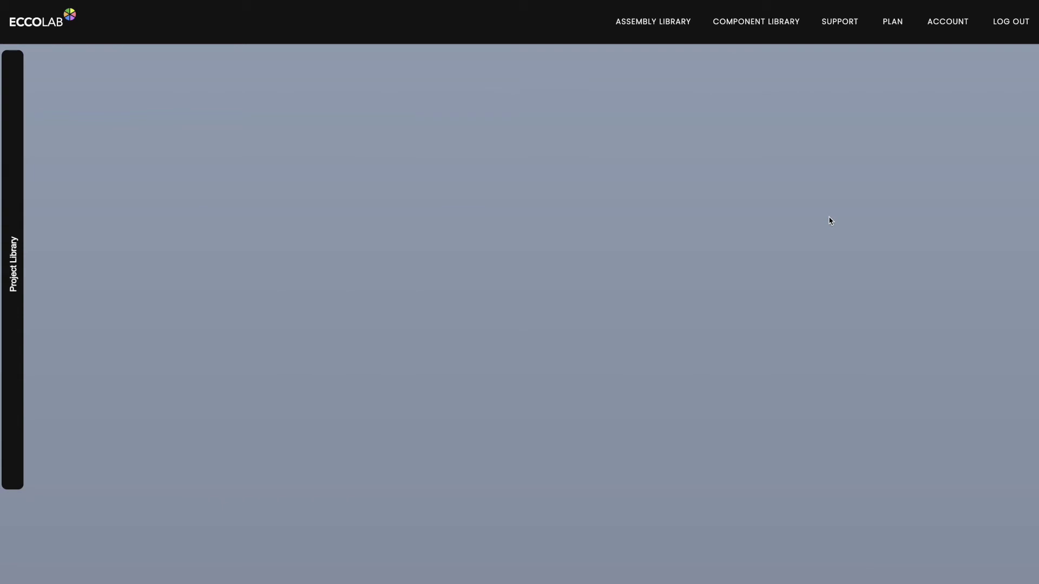
- Open the ECCOLAB NZEB PH Buildings project from the Project Library and check the scatter chart's X and Y axis choices
{"action": "left_click", "coordinate": [15, 215]}
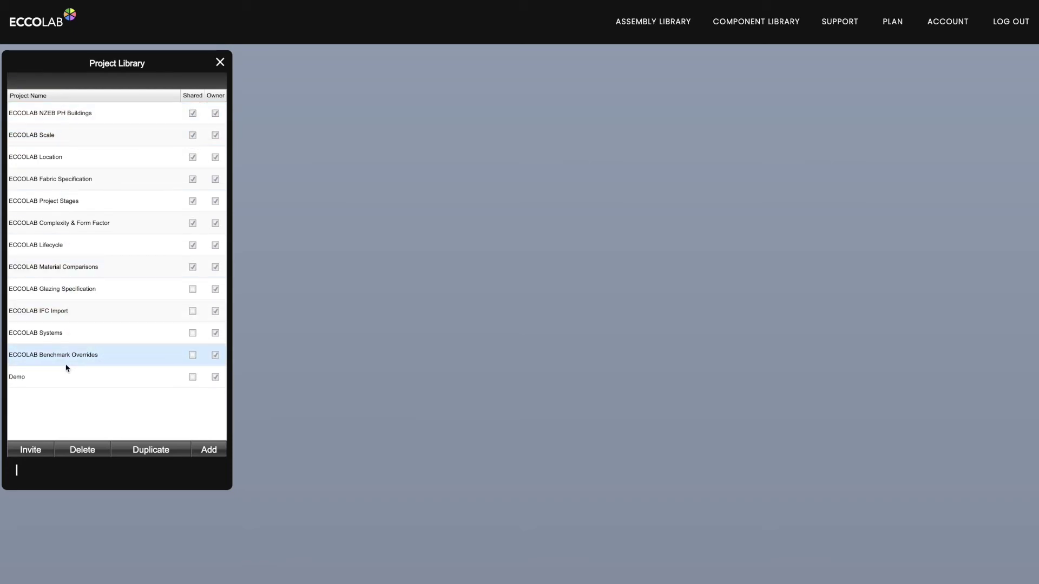
{"action": "left_click", "coordinate": [64, 117]}
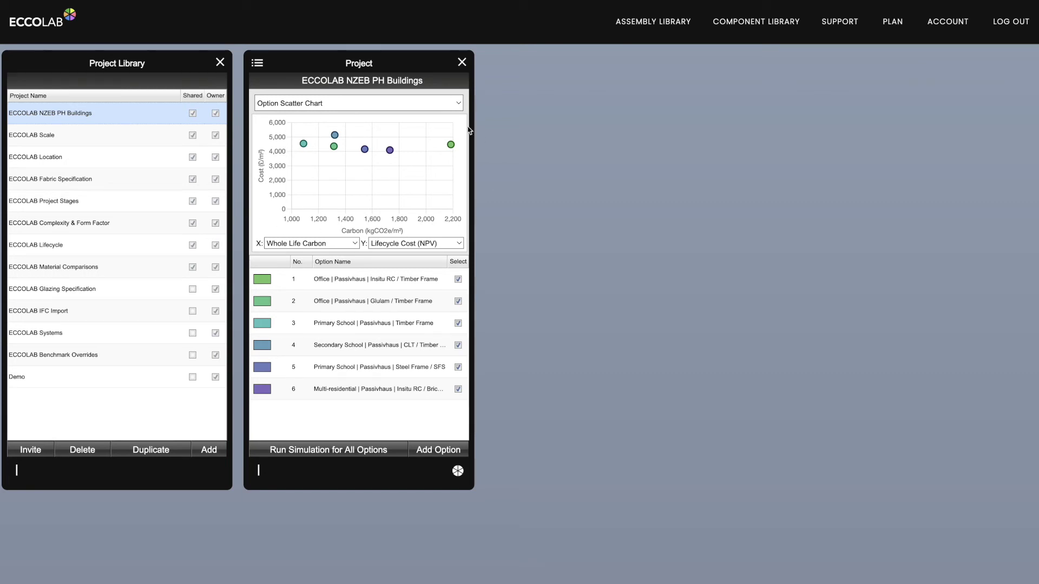
{"action": "left_click", "coordinate": [346, 246]}
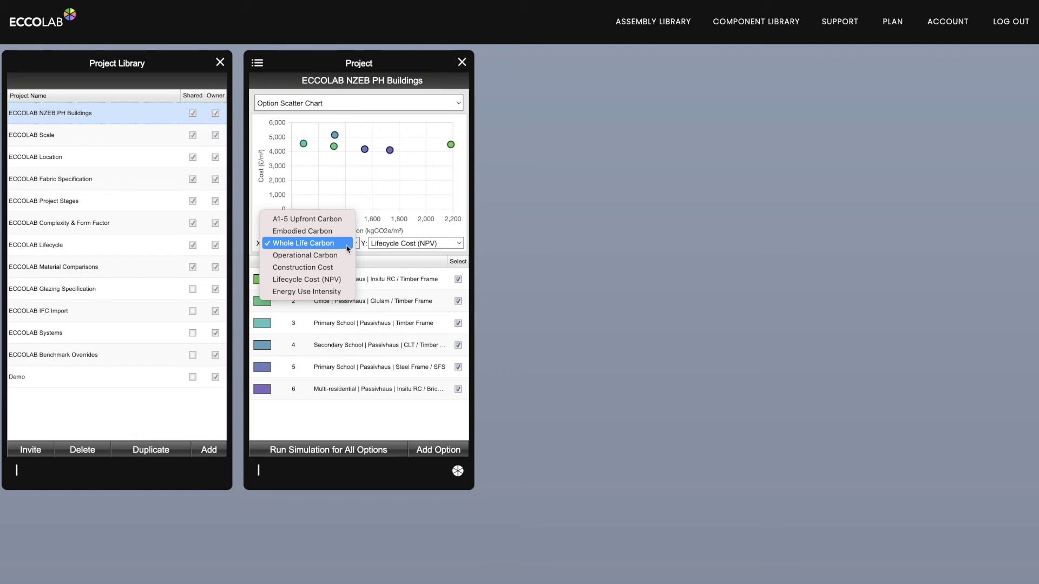
{"action": "left_click", "coordinate": [347, 247]}
{"action": "left_click", "coordinate": [398, 245]}
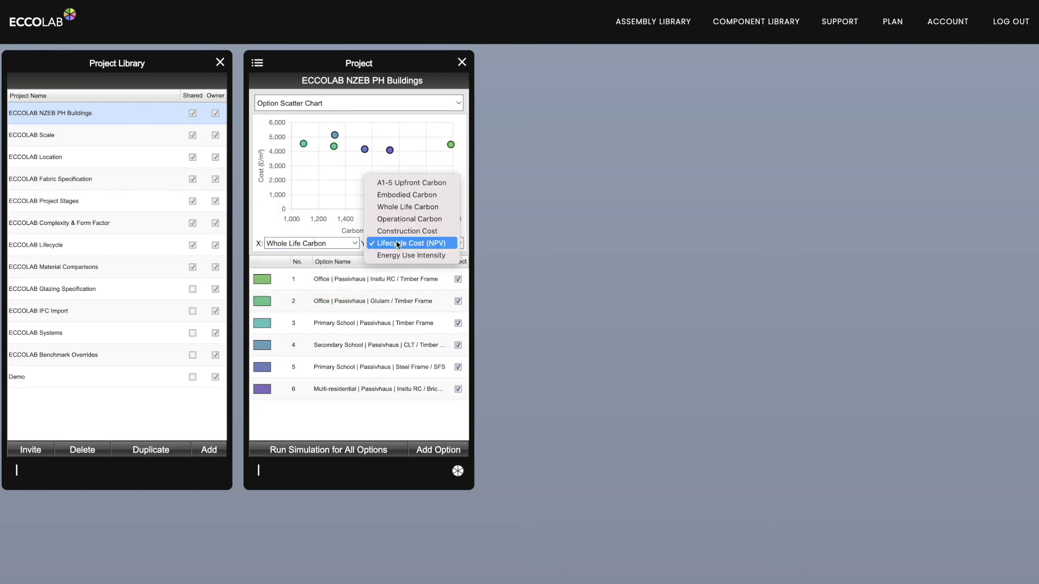
{"action": "left_click", "coordinate": [387, 243]}
- Switch the project's chart to Cumulative Cost NPV, and hide and restore the chart above the option list
{"action": "left_click", "coordinate": [449, 103]}
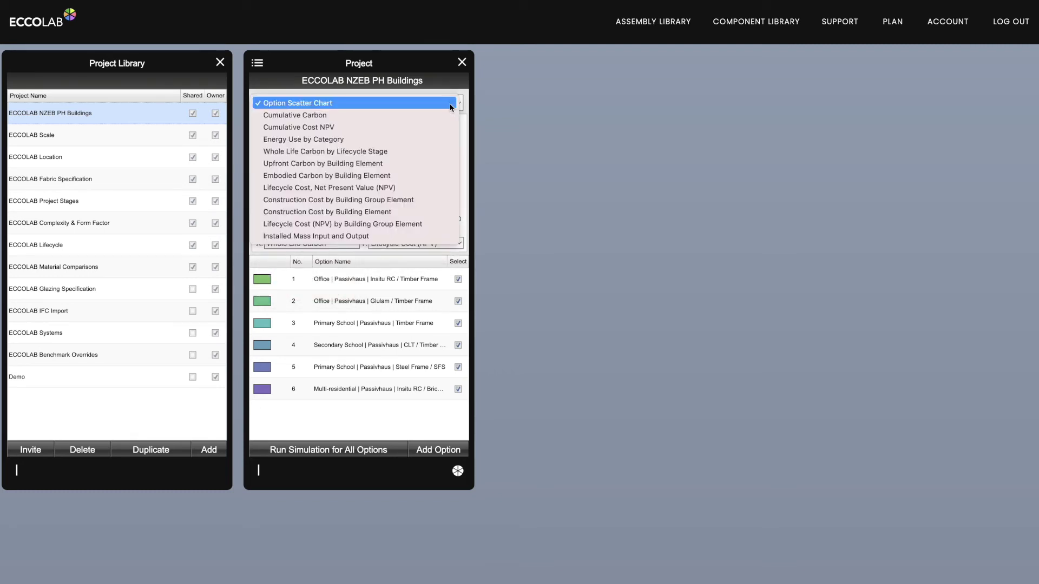
{"action": "left_click", "coordinate": [346, 102]}
{"action": "left_click", "coordinate": [345, 125]}
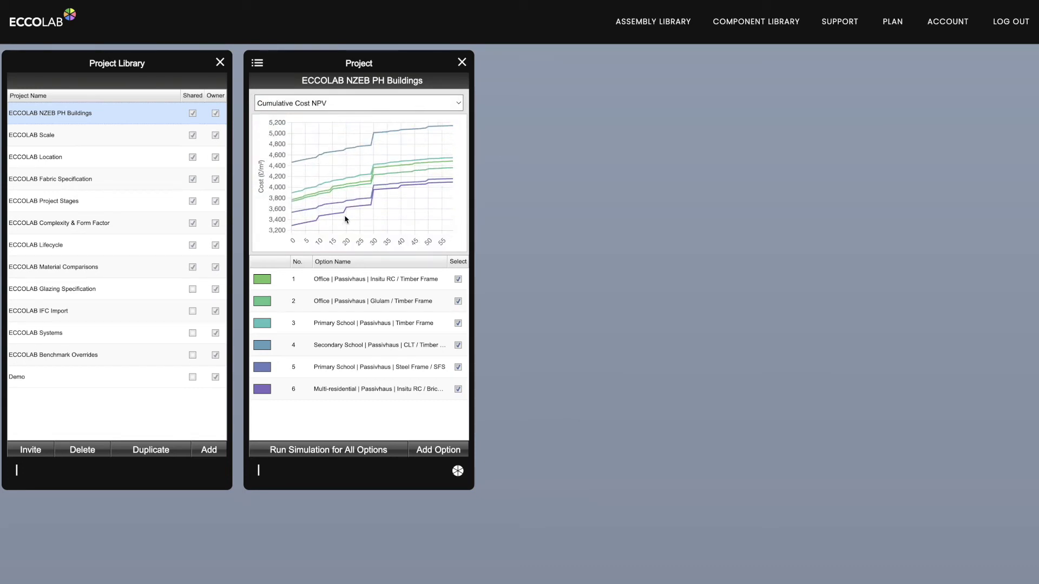
{"action": "left_click", "coordinate": [257, 65]}
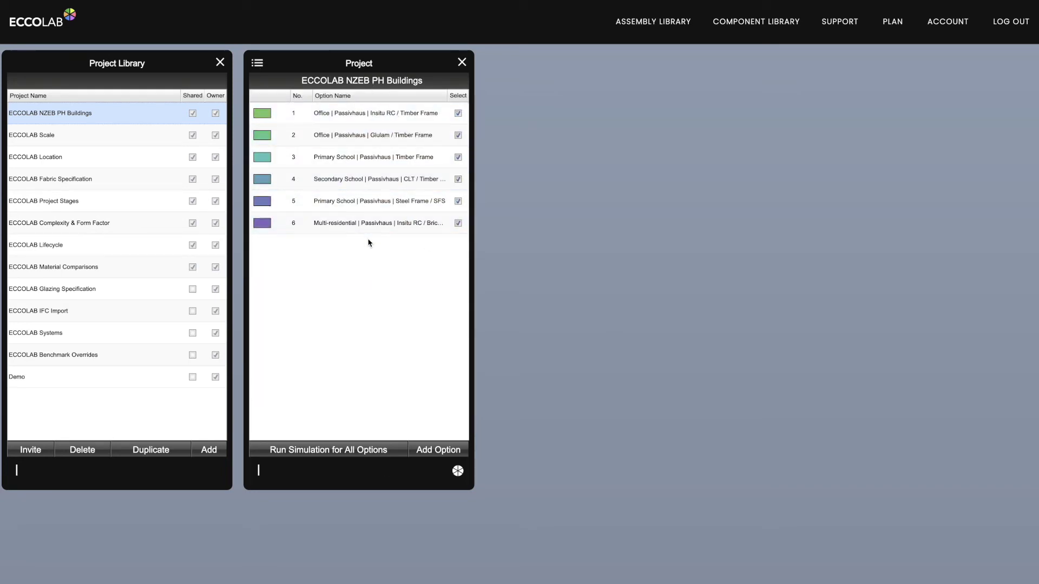
{"action": "left_click", "coordinate": [257, 63]}
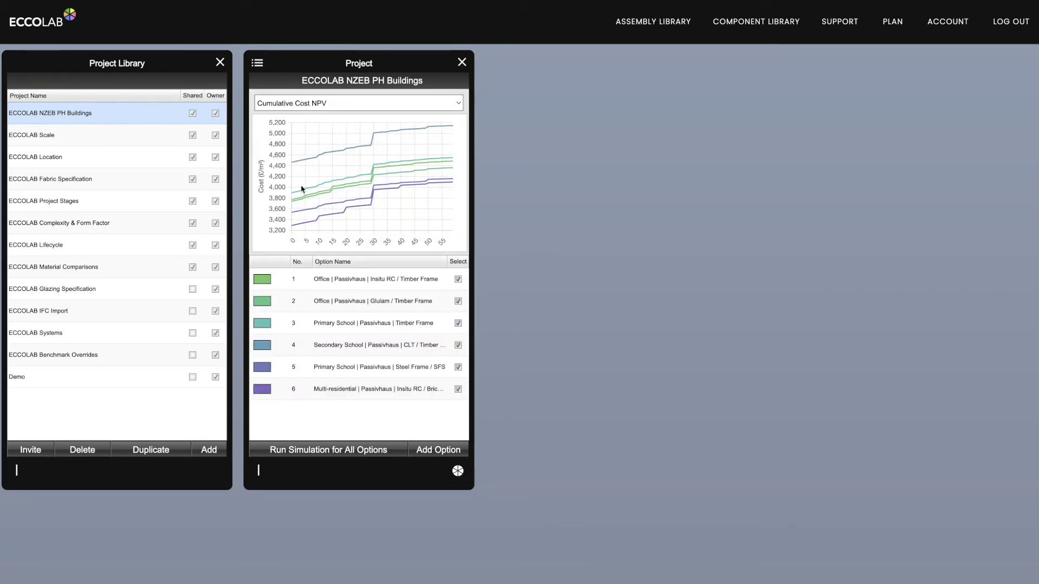
- Open the two Office Passivhaus options side by side and check that option 1's name can be edited, keeping it as is
{"action": "left_click", "coordinate": [377, 286]}
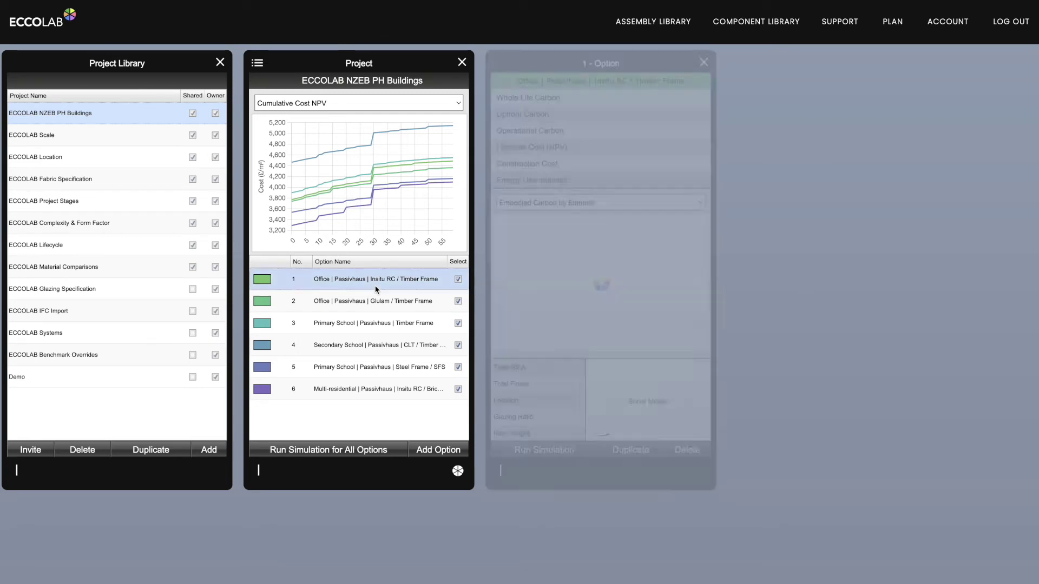
{"action": "left_click", "coordinate": [387, 306]}
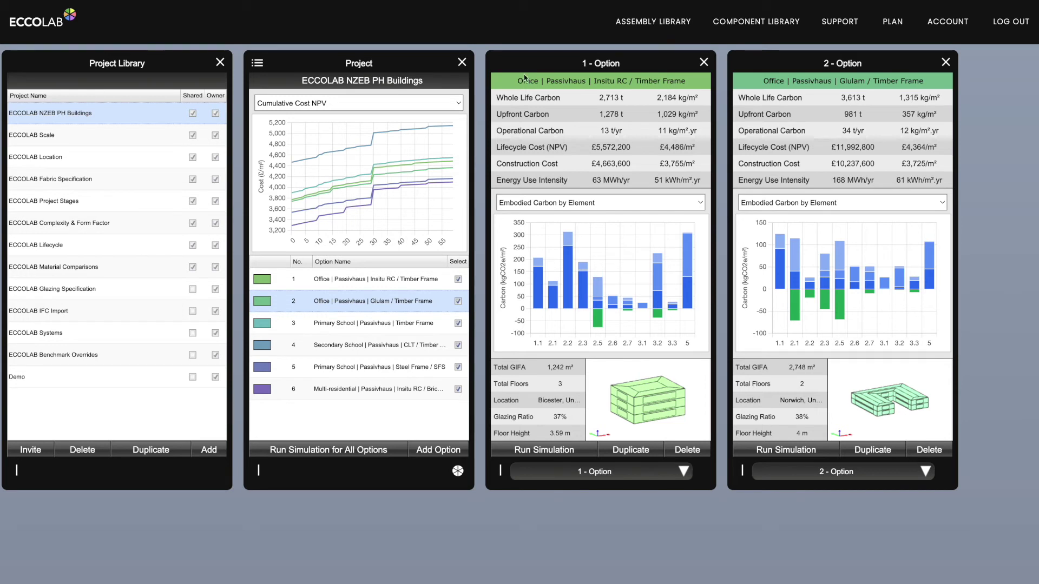
{"action": "double_click", "coordinate": [609, 81]}
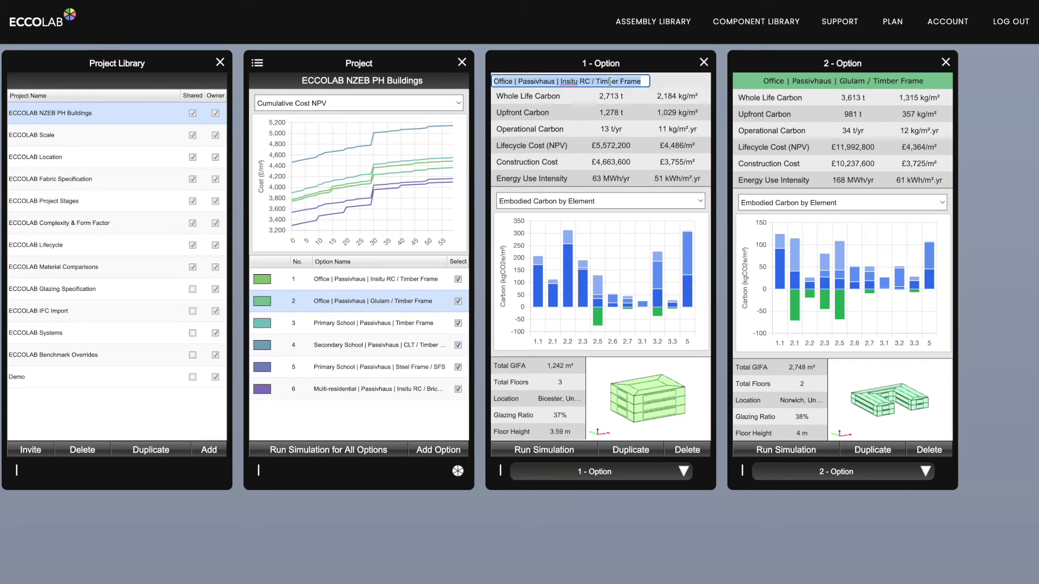
{"action": "left_click", "coordinate": [641, 82]}
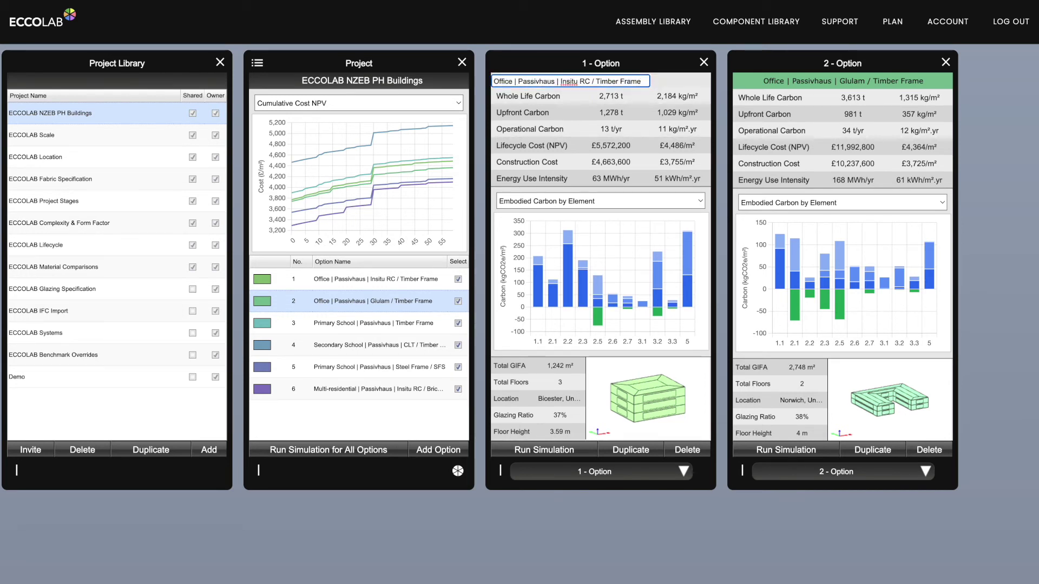
{"action": "key", "text": "Return"}
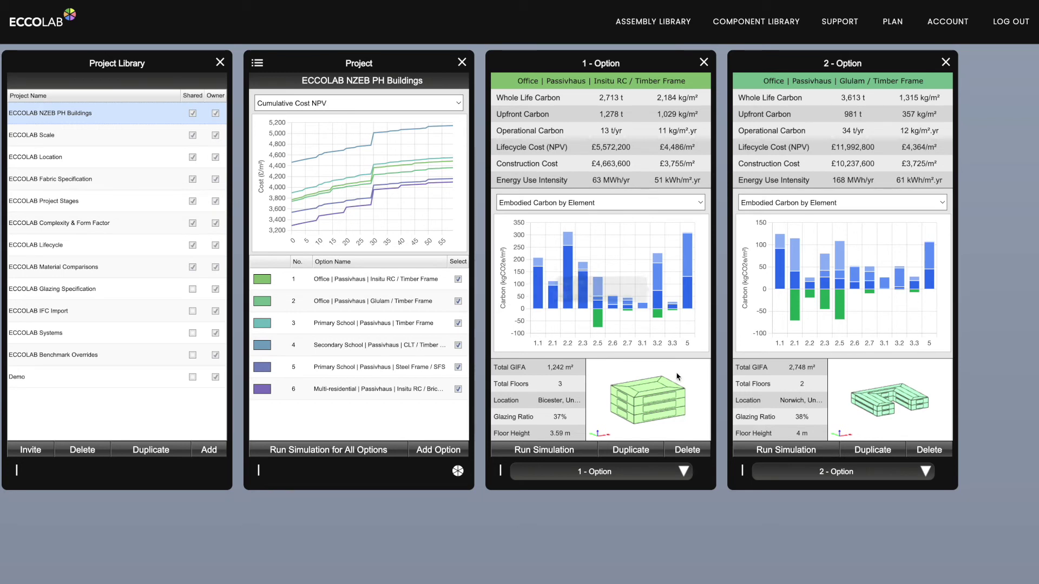
- Switch option 1's chart to Cumulative Carbon and inspect its 3D building model
{"action": "left_click", "coordinate": [683, 208]}
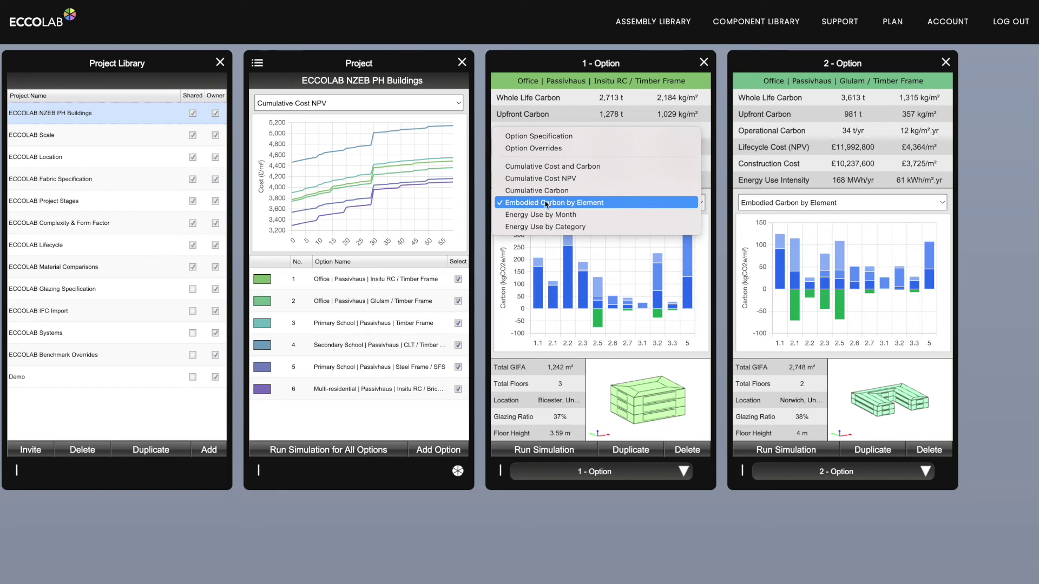
{"action": "left_click", "coordinate": [580, 197]}
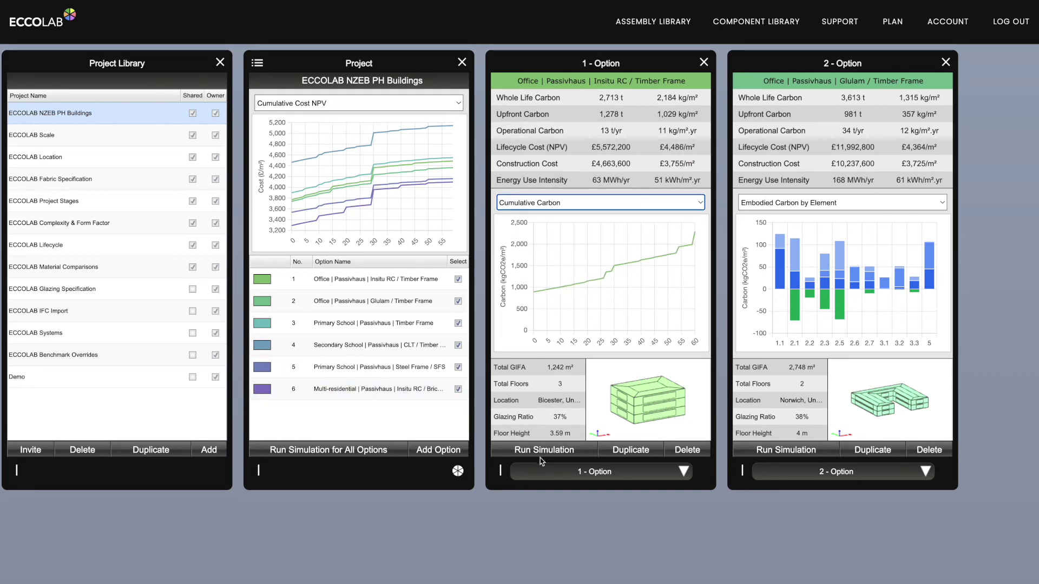
{"action": "mouse_move", "coordinate": [663, 415]}
{"action": "left_mouse_down"}
{"action": "mouse_move", "coordinate": [655, 403]}
{"action": "mouse_move", "coordinate": [663, 426]}
{"action": "left_mouse_up"}
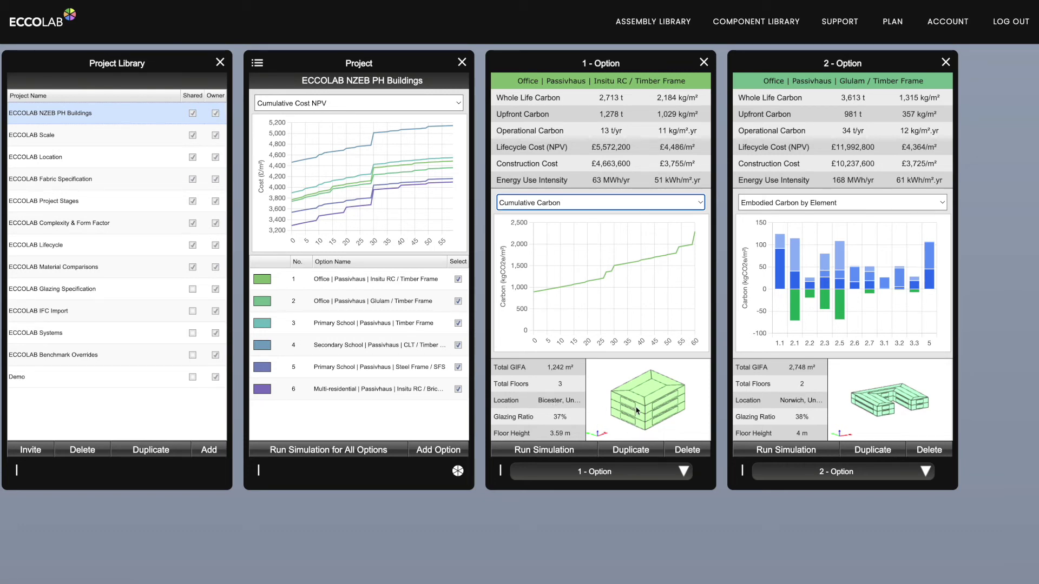
- Review option 1's Option Specification, including the choices for Use, and close both open options
{"action": "left_click", "coordinate": [636, 203]}
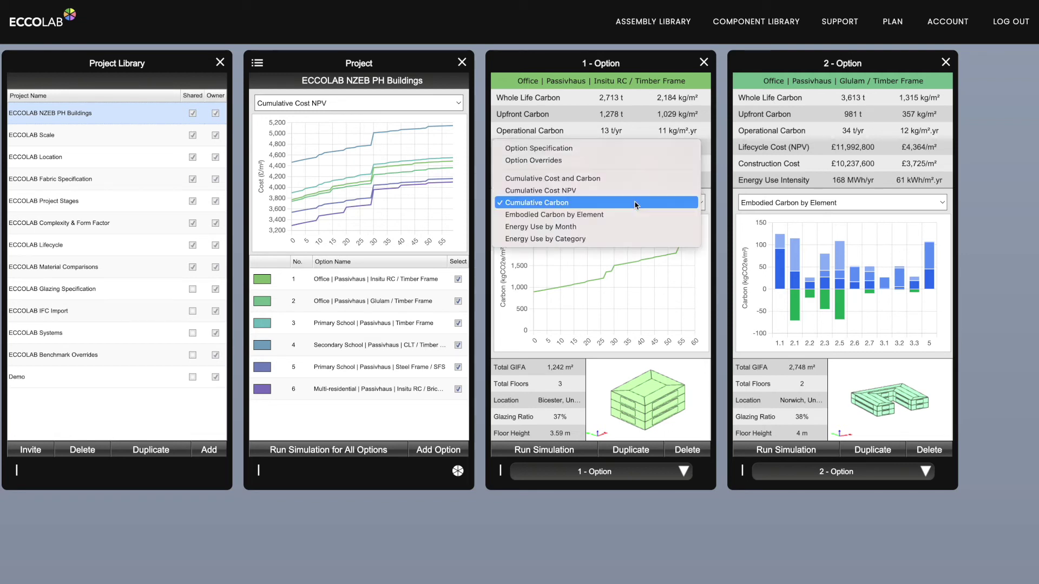
{"action": "left_click", "coordinate": [604, 149]}
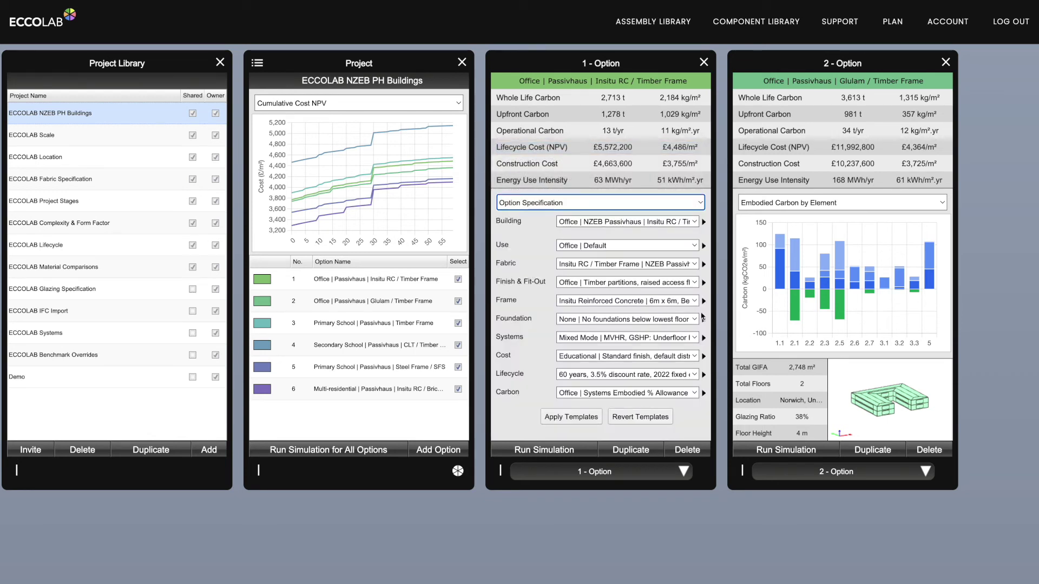
{"action": "left_click", "coordinate": [657, 245]}
{"action": "left_click", "coordinate": [567, 244]}
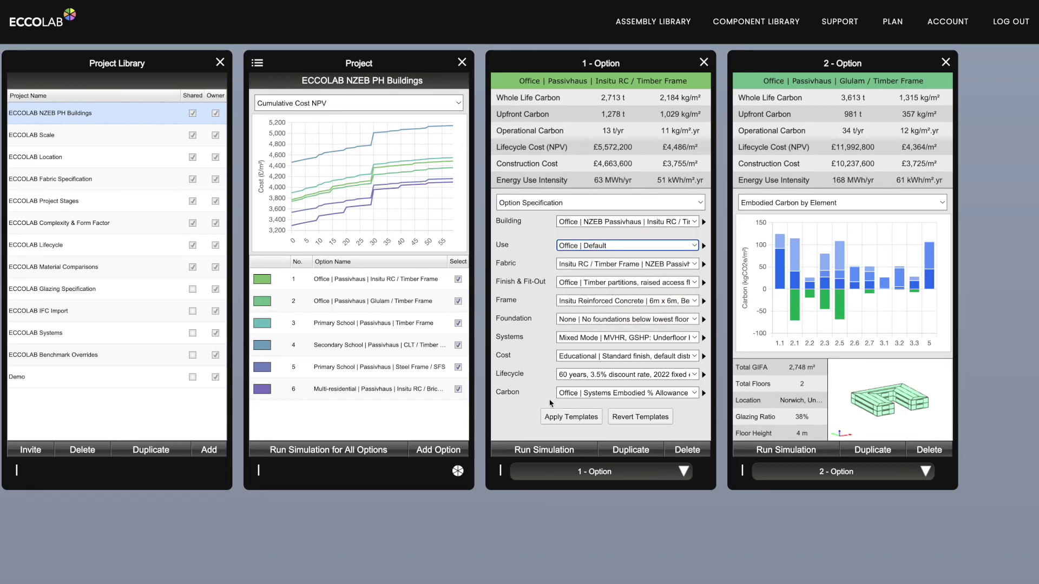
{"action": "left_click", "coordinate": [703, 63]}
{"action": "left_click", "coordinate": [704, 64]}
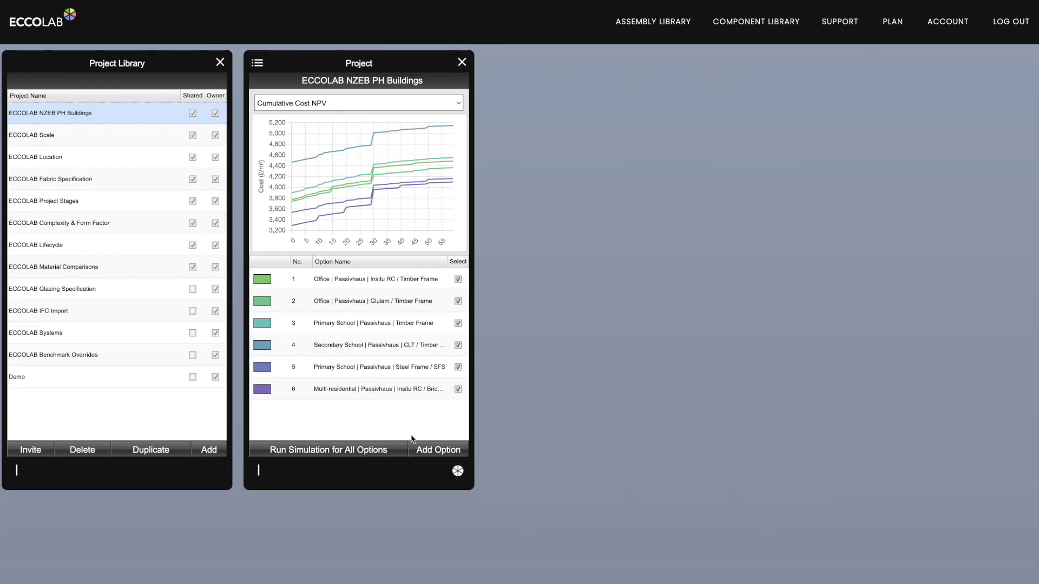
- Open the large project chart and view Cumulative Carbon and Cumulative Cost NPV for all options
{"action": "left_click", "coordinate": [458, 473]}
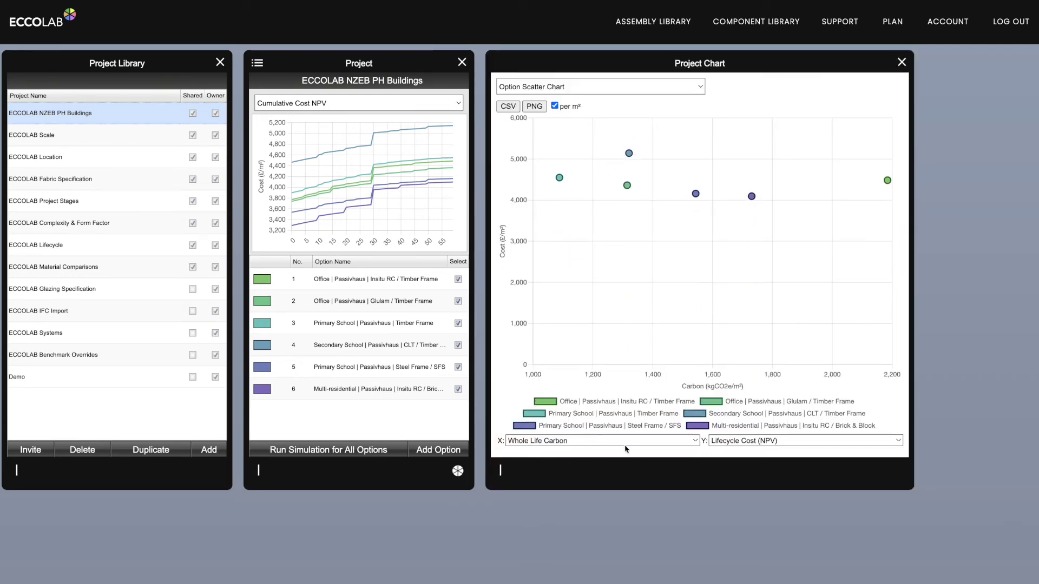
{"action": "left_click", "coordinate": [688, 90]}
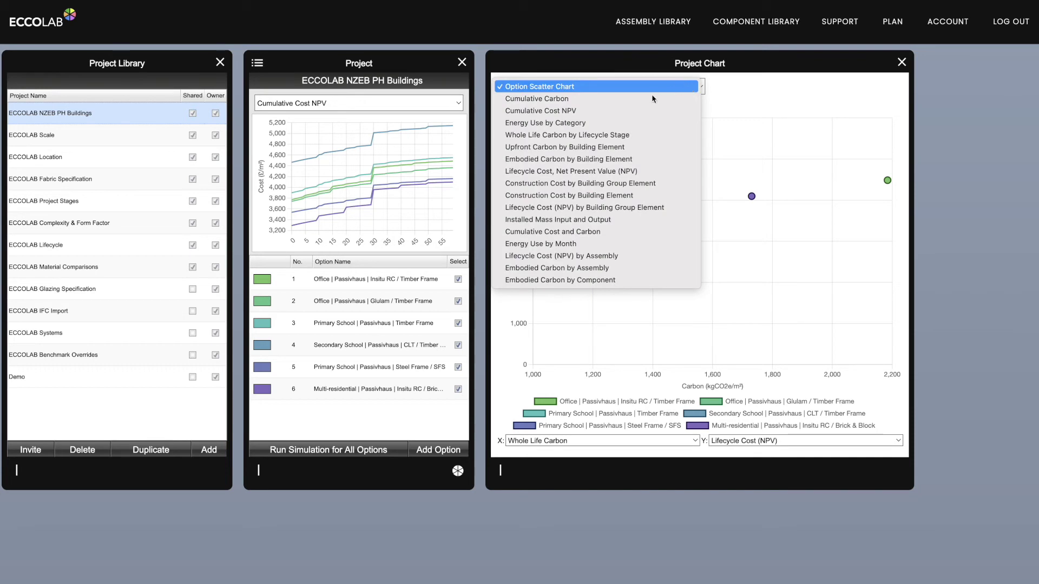
{"action": "left_click", "coordinate": [638, 99]}
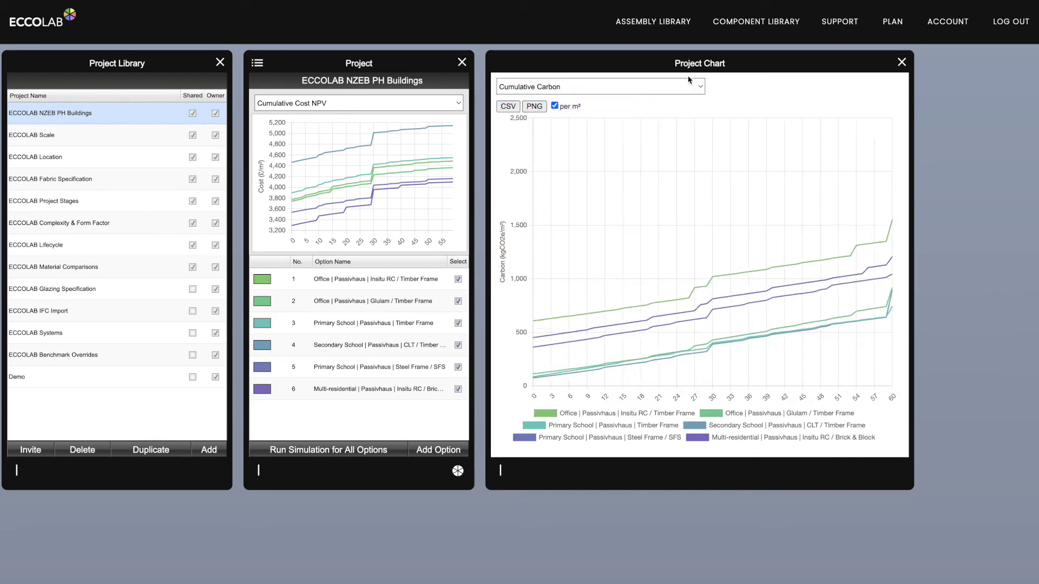
{"action": "left_click", "coordinate": [636, 87]}
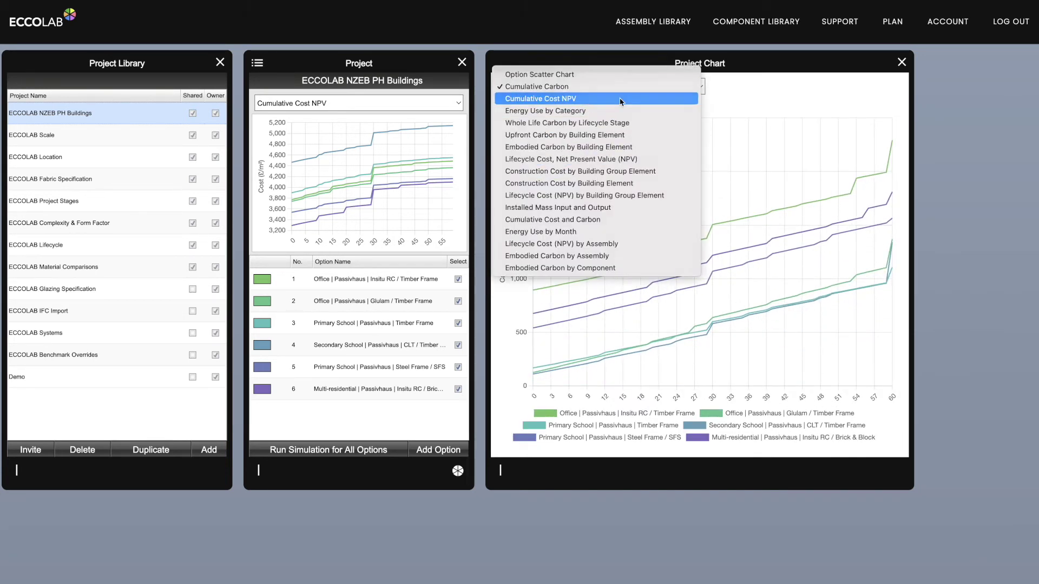
{"action": "left_click", "coordinate": [563, 99]}
- View Embodied Carbon by Building Element and by Assembly in the large project chart, and close the chart and the project
{"action": "left_click", "coordinate": [695, 88]}
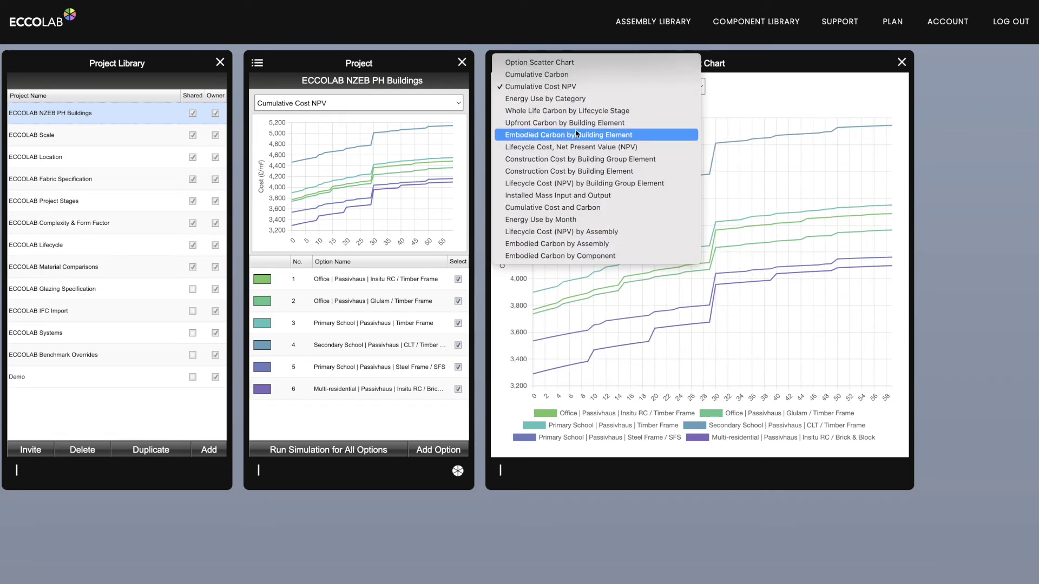
{"action": "left_click", "coordinate": [706, 67]}
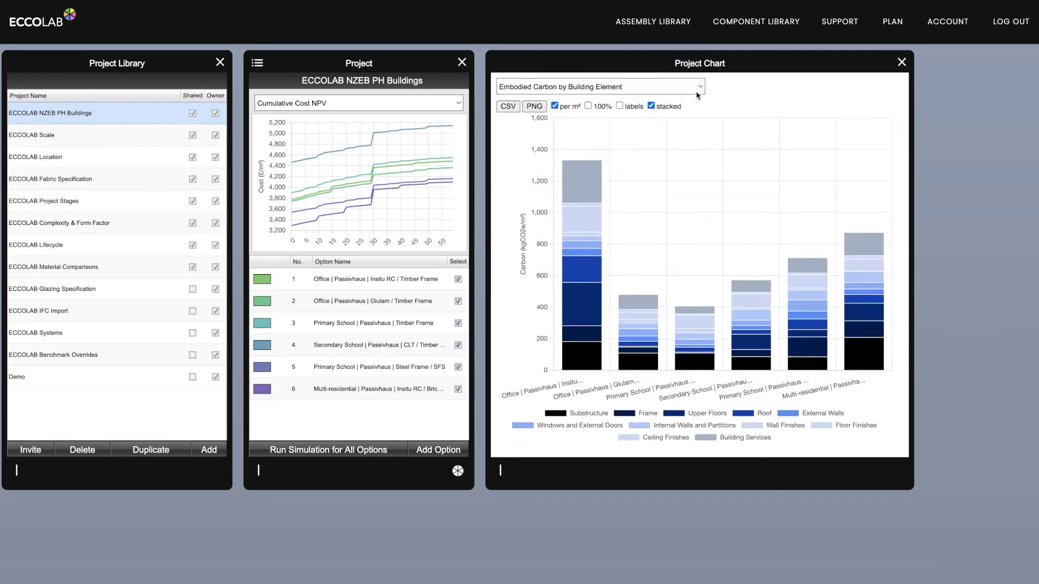
{"action": "left_click", "coordinate": [694, 87]}
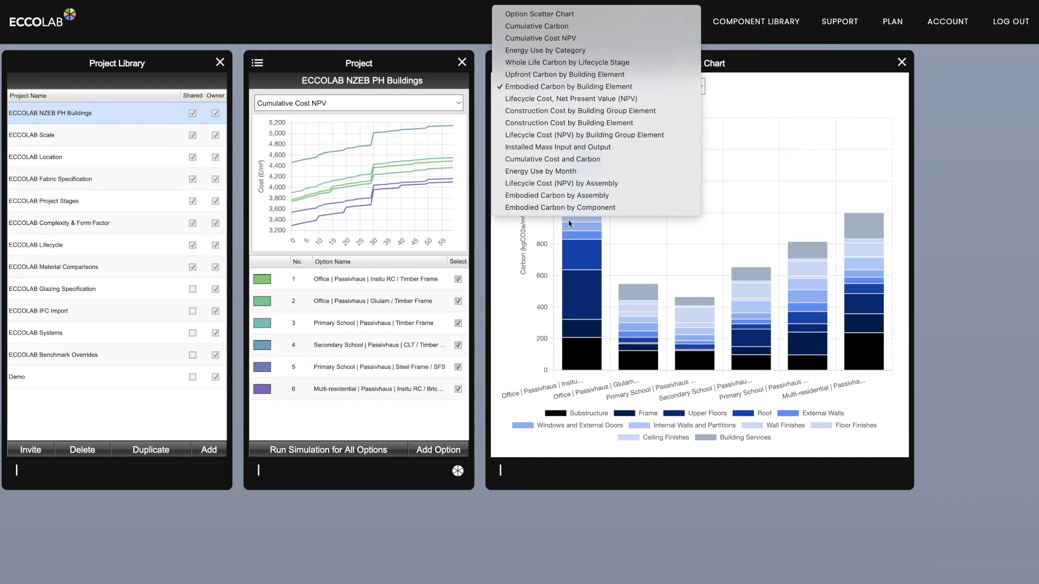
{"action": "key", "text": "Escape"}
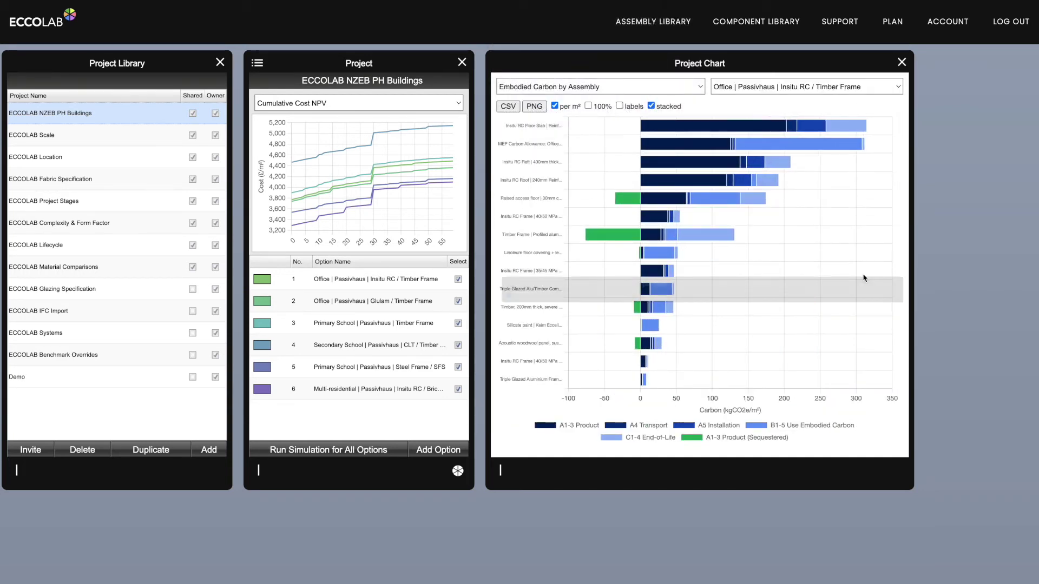
{"action": "left_click", "coordinate": [902, 63]}
{"action": "left_click", "coordinate": [460, 63]}
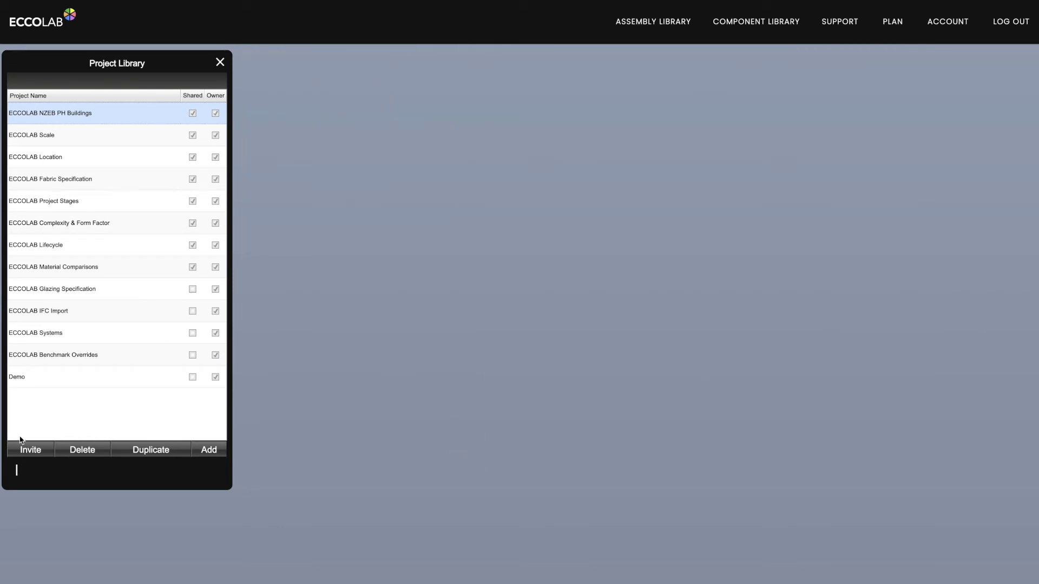
- Start a new project in the Project Library with reference 10105 and the name ECCOLAB
{"action": "left_click", "coordinate": [215, 450]}
{"action": "left_click", "coordinate": [509, 269]}
{"action": "type", "text": "10105"}
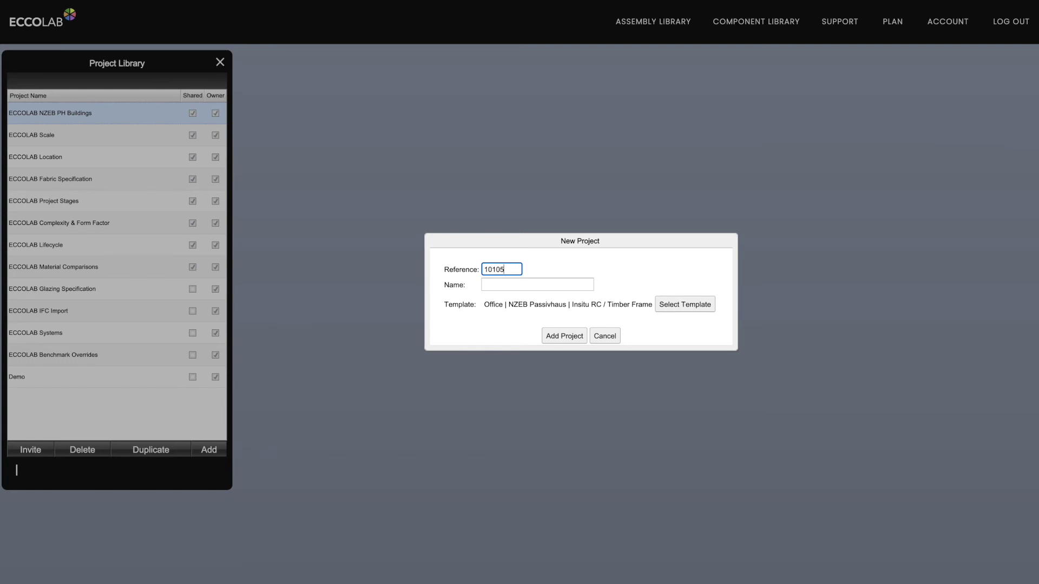
{"action": "left_click", "coordinate": [519, 284]}
{"action": "type", "text": "ECCOLAB"}
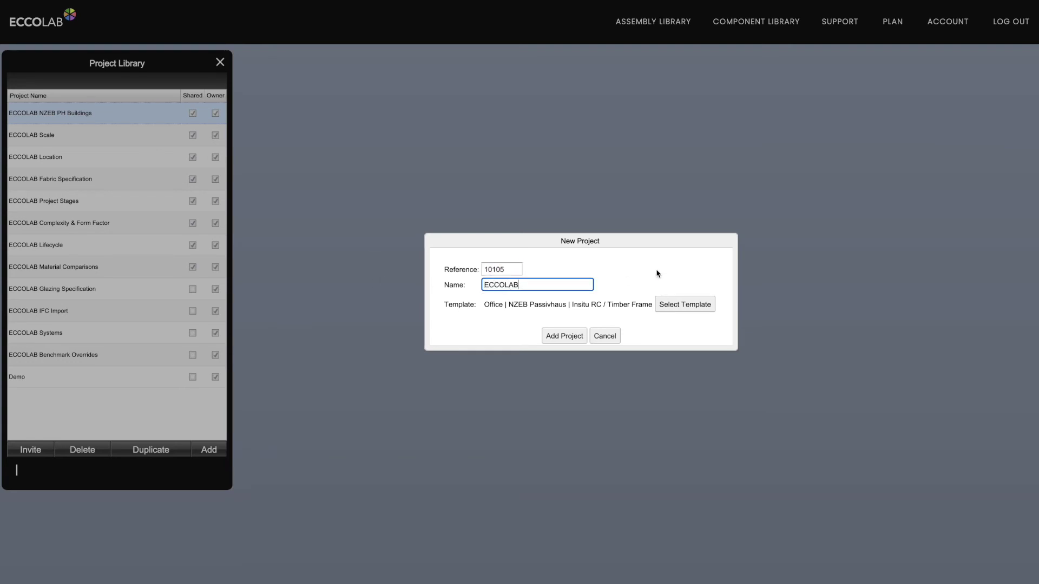
{"action": "left_click", "coordinate": [658, 274]}
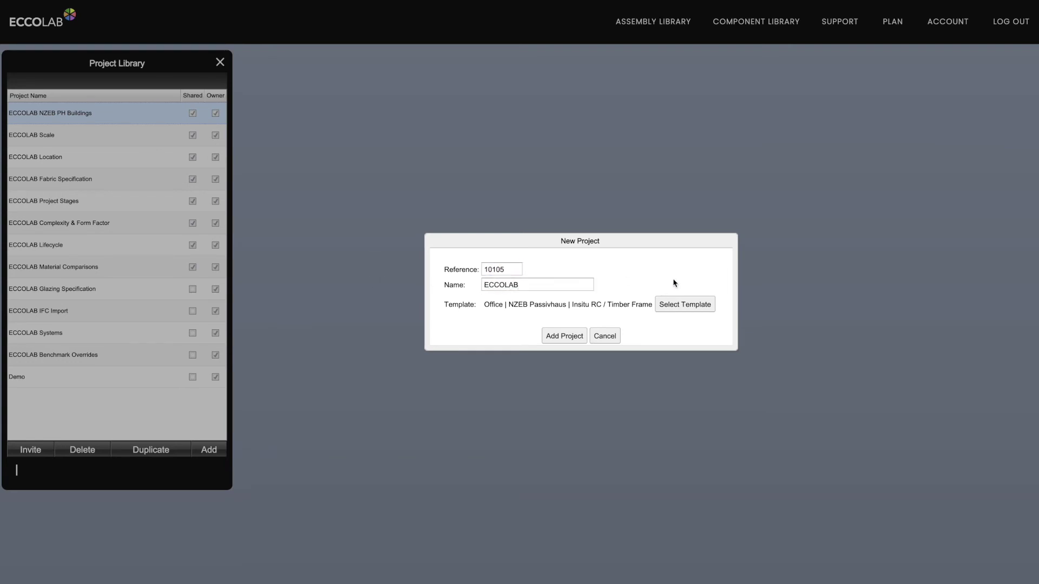
- Choose the Office | NZEB Passivhaus | Steel Frame / SFS building template for the new project and add the project
{"action": "left_click", "coordinate": [694, 309]}
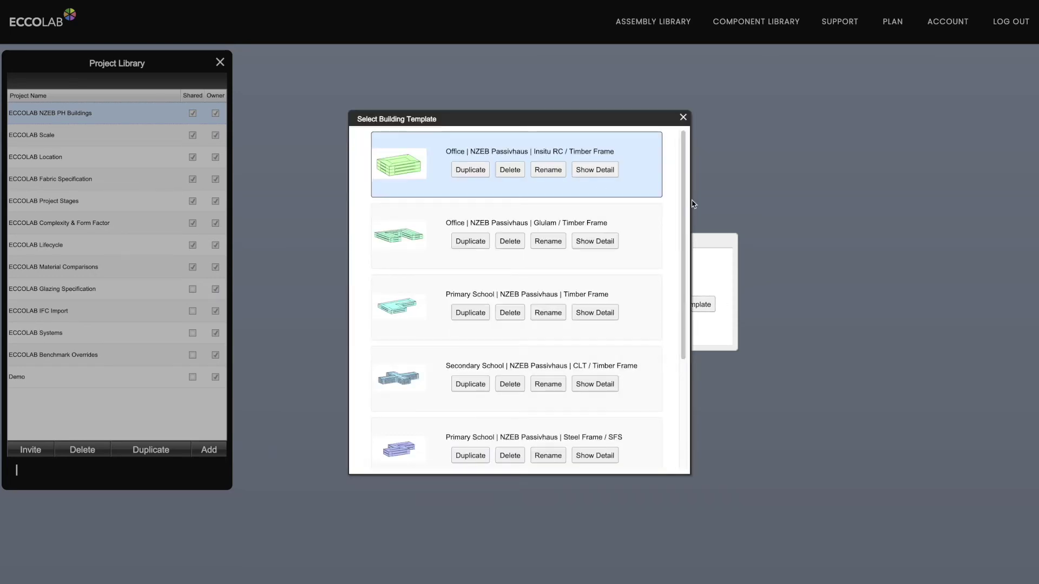
{"action": "left_click_drag", "start_coordinate": [685, 209], "coordinate": [688, 402]}
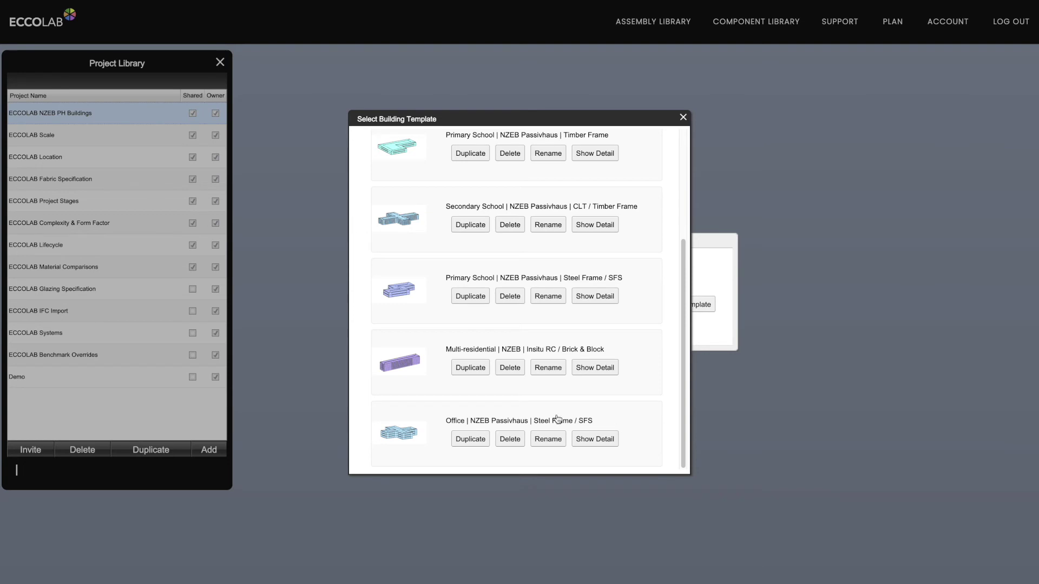
{"action": "left_click", "coordinate": [410, 436]}
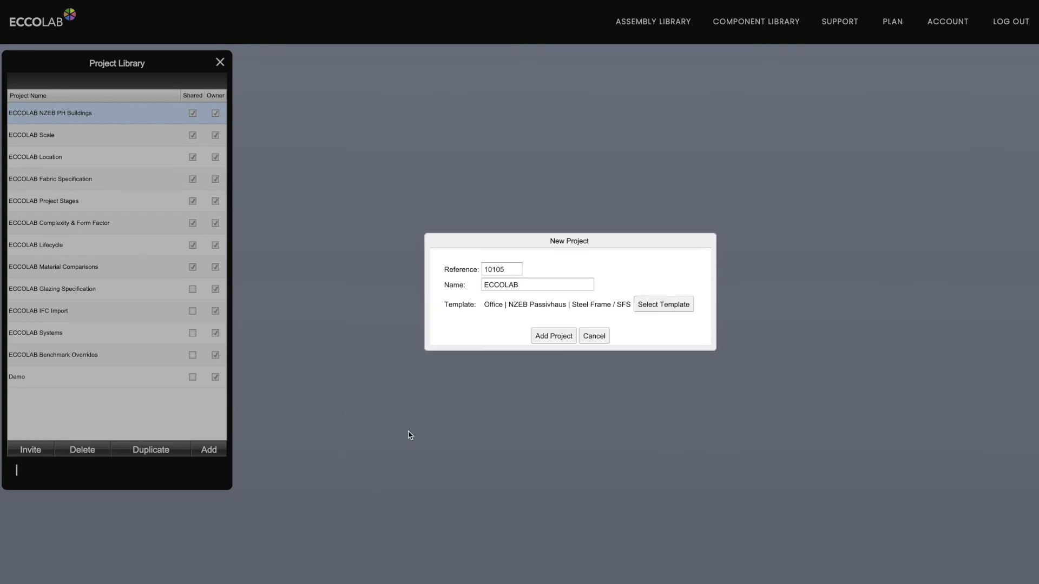
{"action": "left_click", "coordinate": [554, 337]}
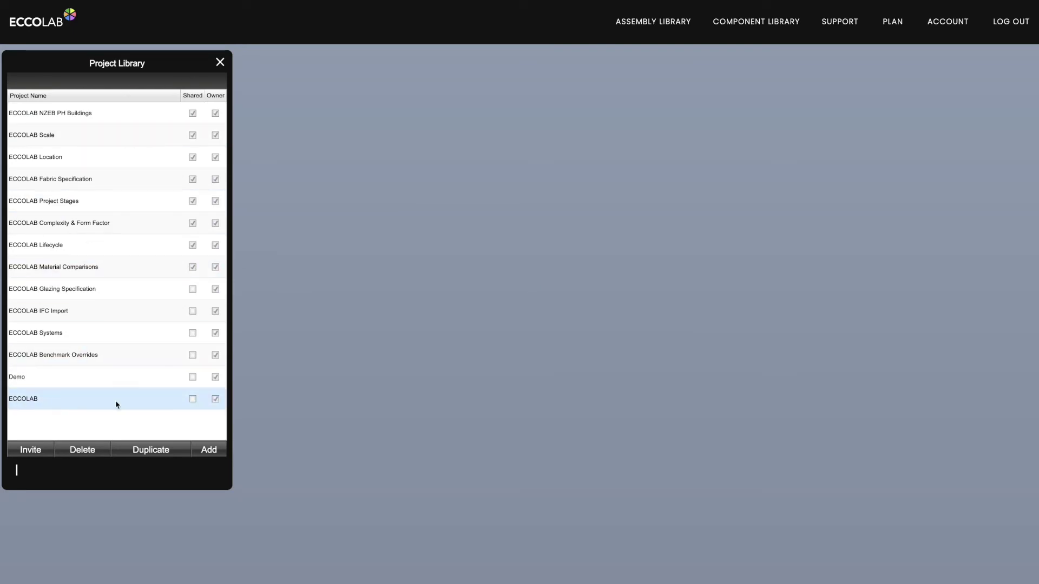
- Open option 1 of the ECCOLAB project and run its simulation, shrinking the simulation log and moving it clear of the option
{"action": "left_click", "coordinate": [25, 401]}
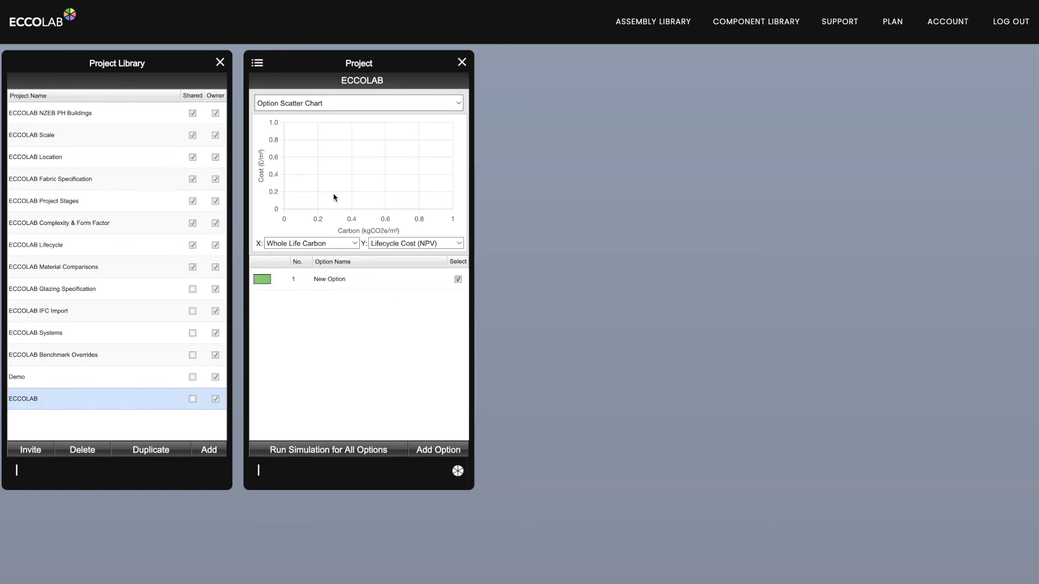
{"action": "left_click", "coordinate": [326, 281]}
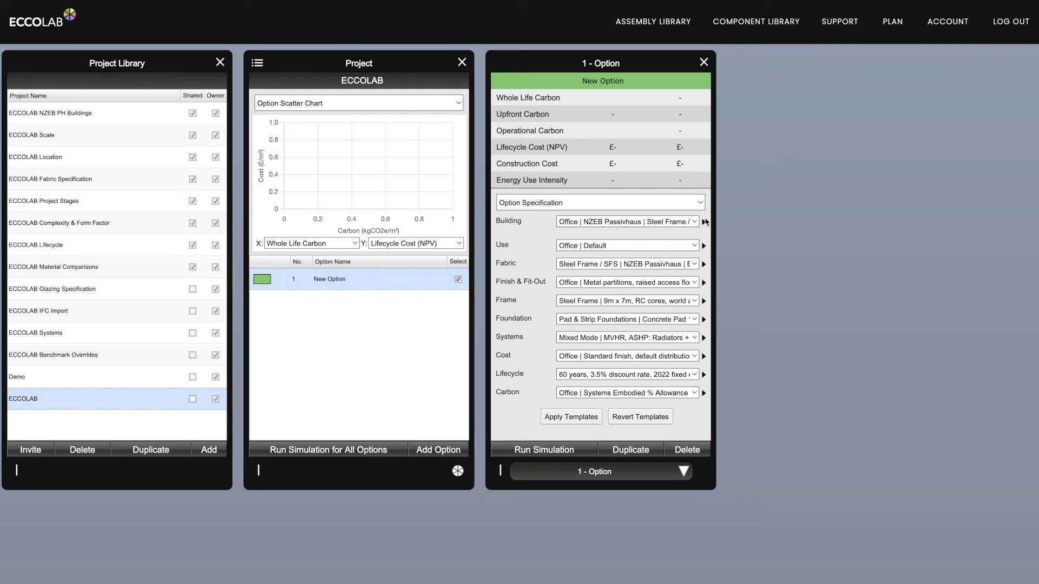
{"action": "left_click", "coordinate": [688, 208]}
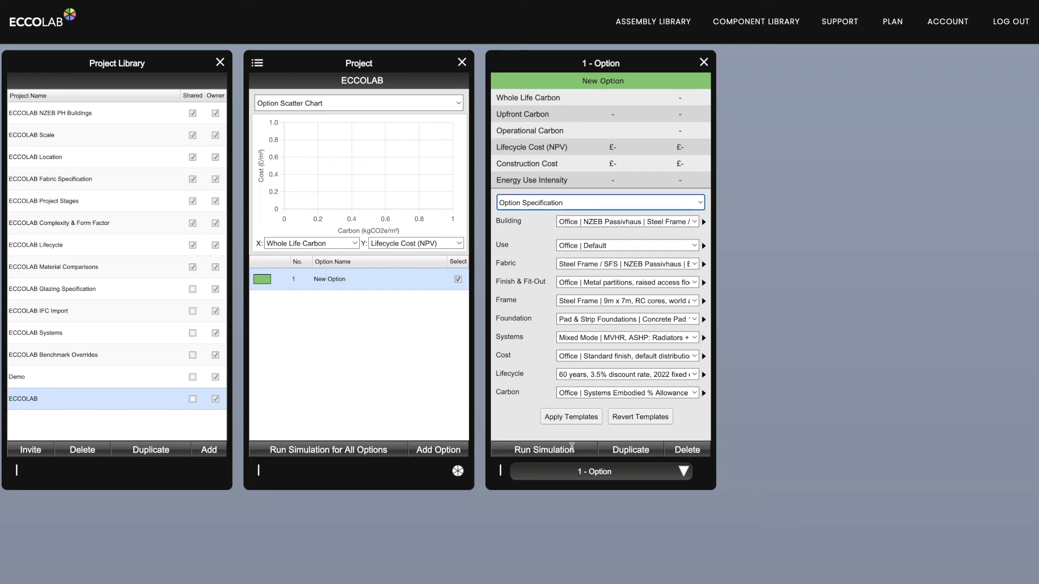
{"action": "left_click", "coordinate": [557, 446]}
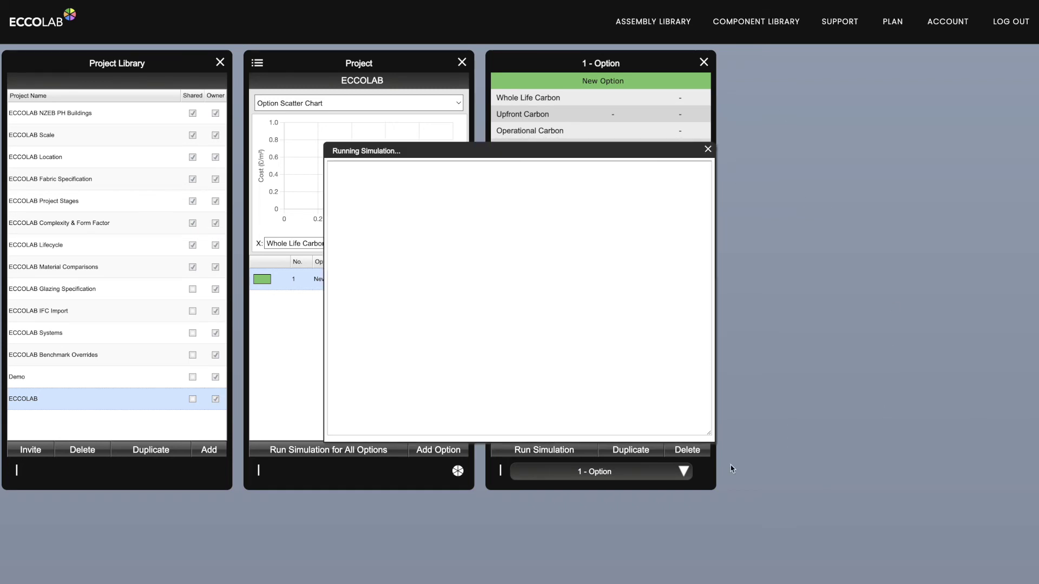
{"action": "left_click_drag", "start_coordinate": [709, 434], "coordinate": [749, 248]}
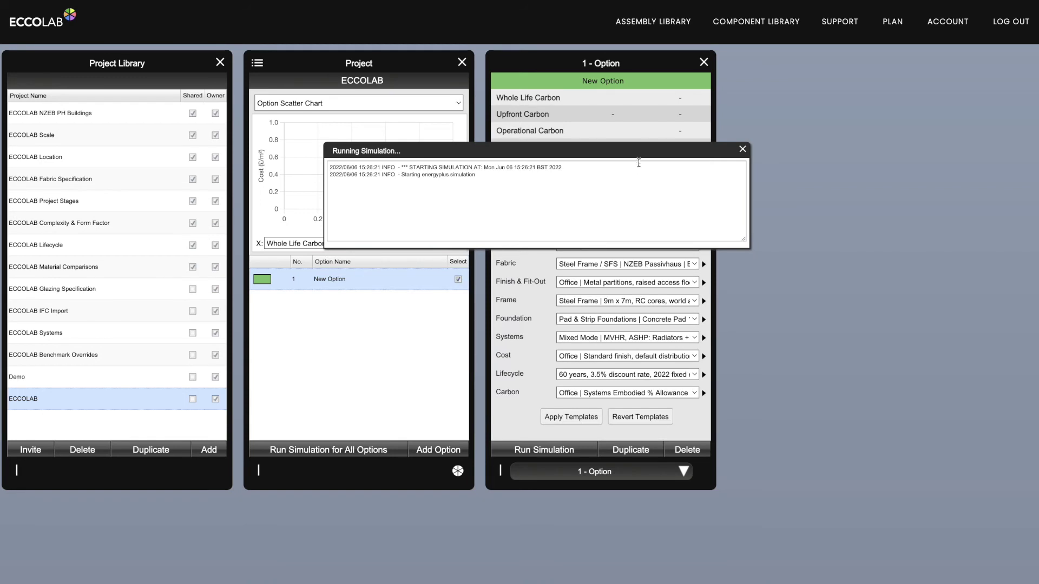
{"action": "left_click_drag", "start_coordinate": [652, 155], "coordinate": [355, 465]}
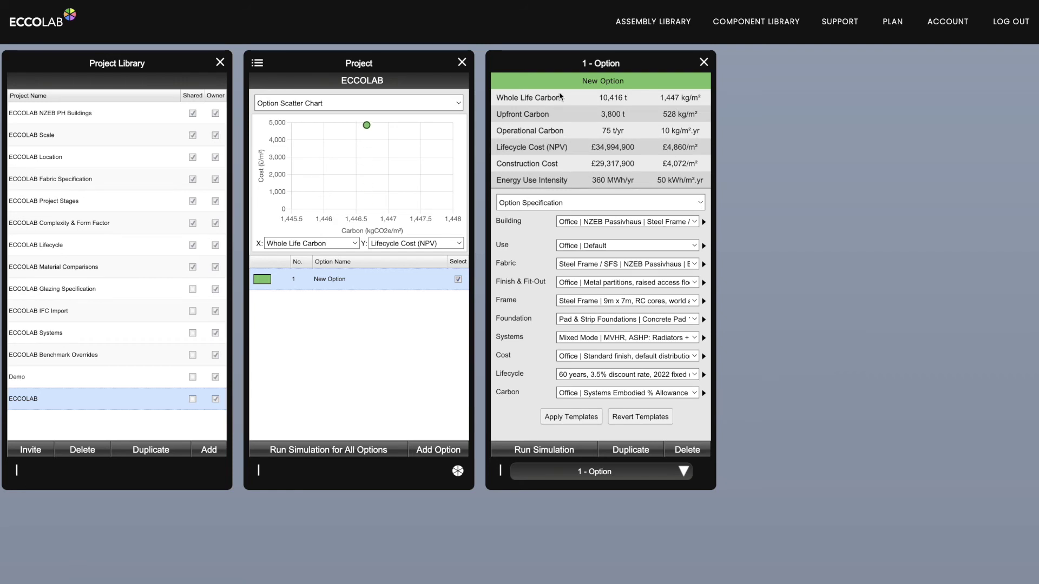
- Show Cumulative Cost NPV for option 1, collapse the Project Library, and duplicate the option twice
{"action": "left_click", "coordinate": [692, 204]}
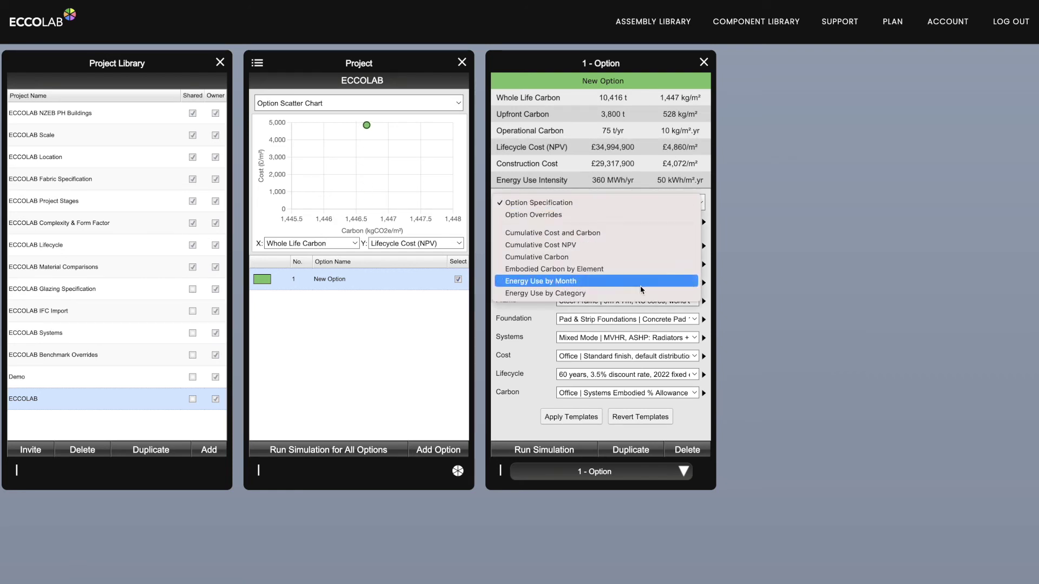
{"action": "left_click", "coordinate": [696, 243]}
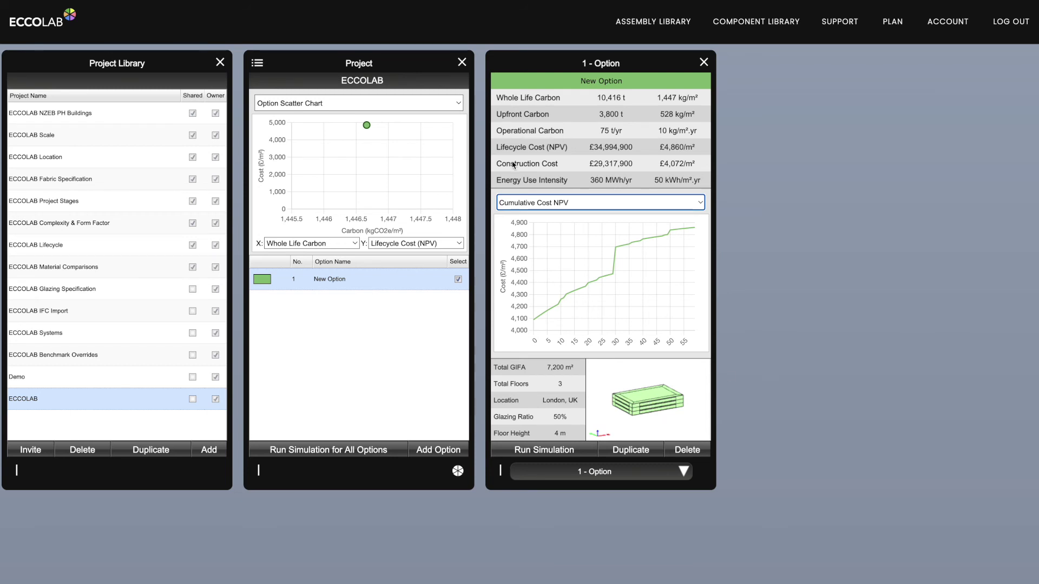
{"action": "left_click", "coordinate": [18, 474]}
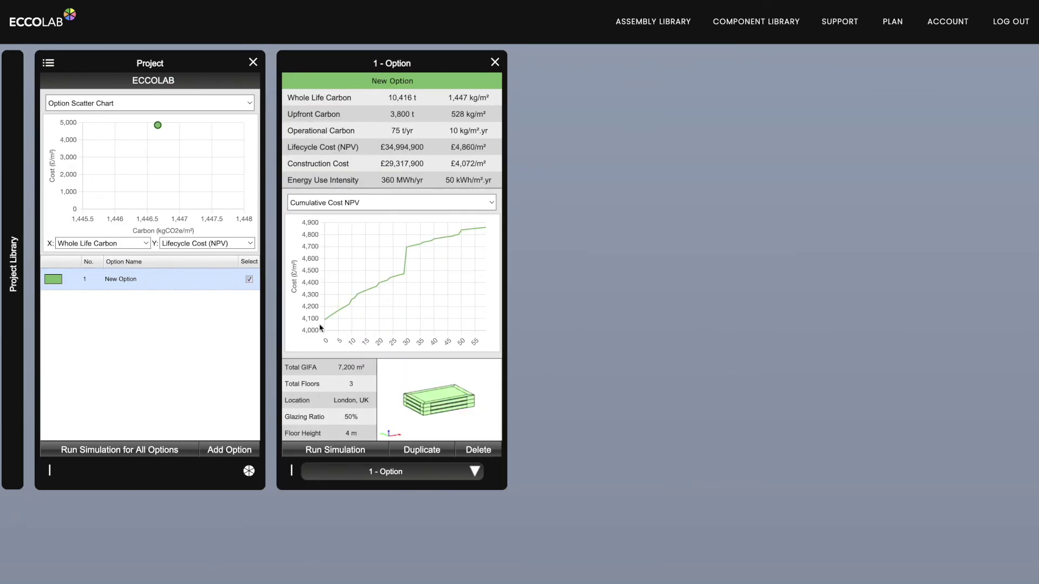
{"action": "left_click", "coordinate": [426, 450]}
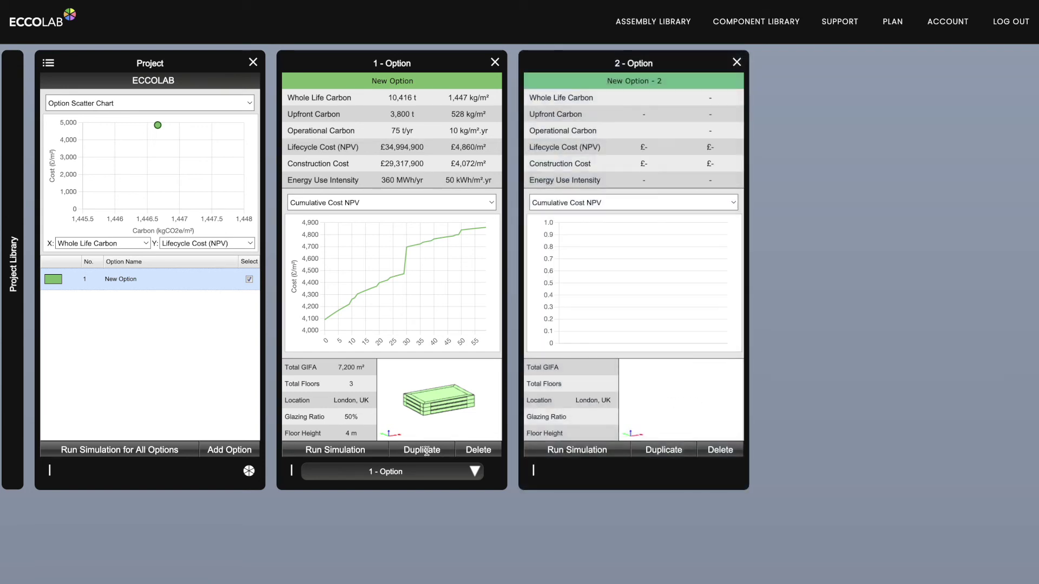
{"action": "left_click", "coordinate": [427, 451]}
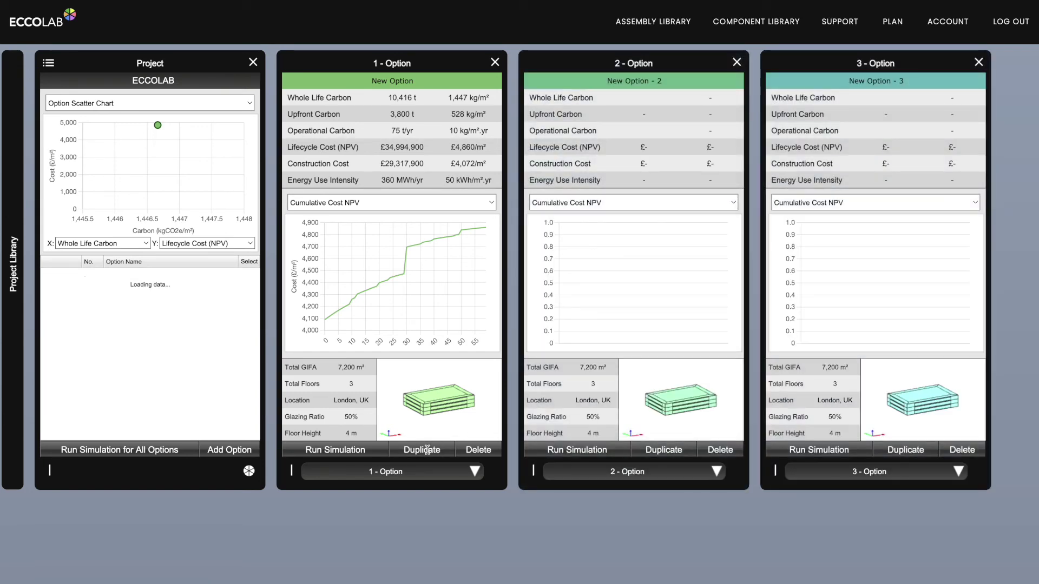
- Apply the Office | NZEB Passivhaus | Insitu RC / Timber Frame building template to option 2 through its Option Specification
{"action": "left_click", "coordinate": [664, 204]}
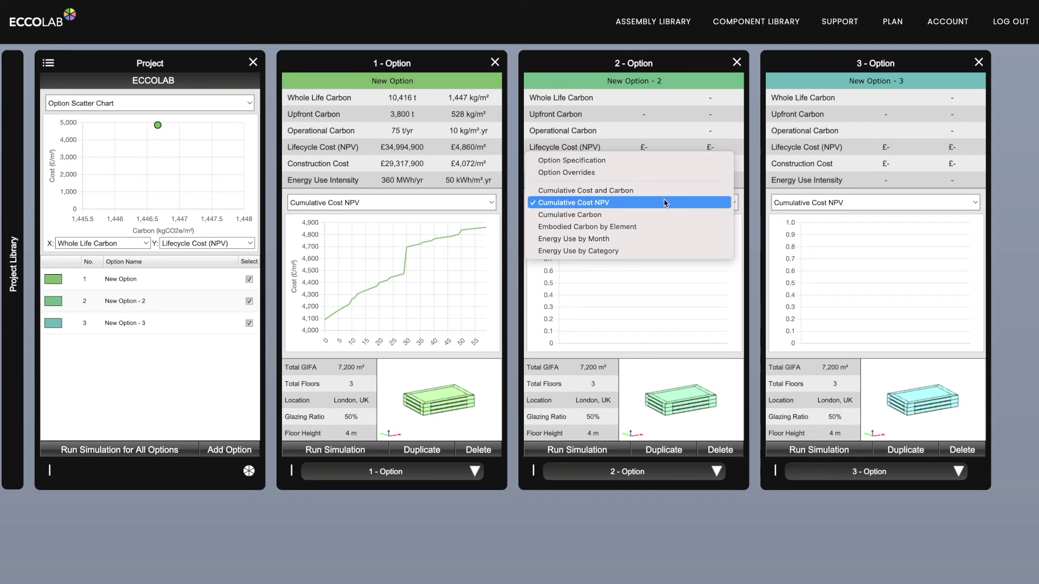
{"action": "left_click", "coordinate": [656, 161]}
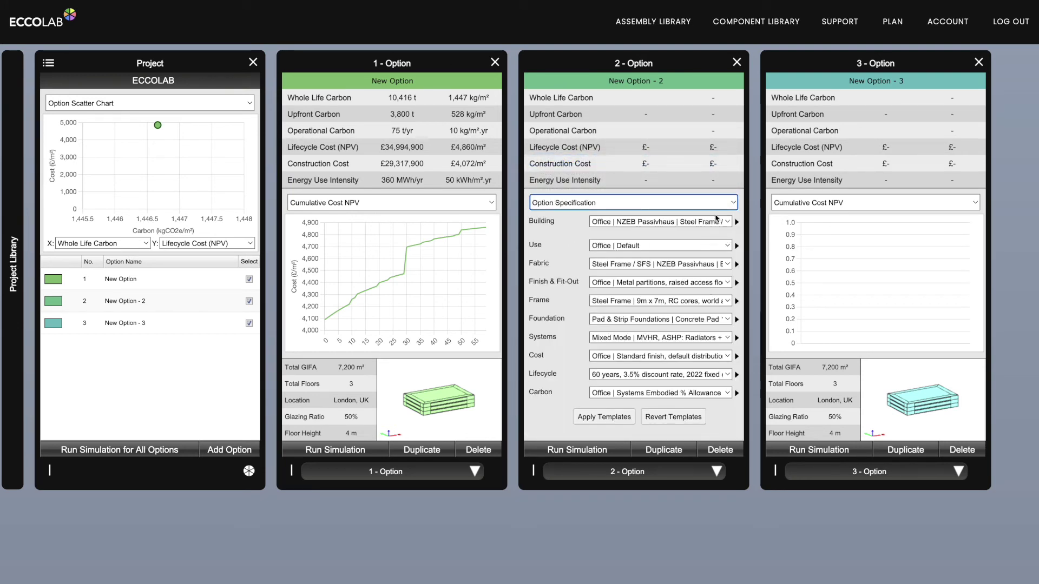
{"action": "left_click", "coordinate": [736, 222]}
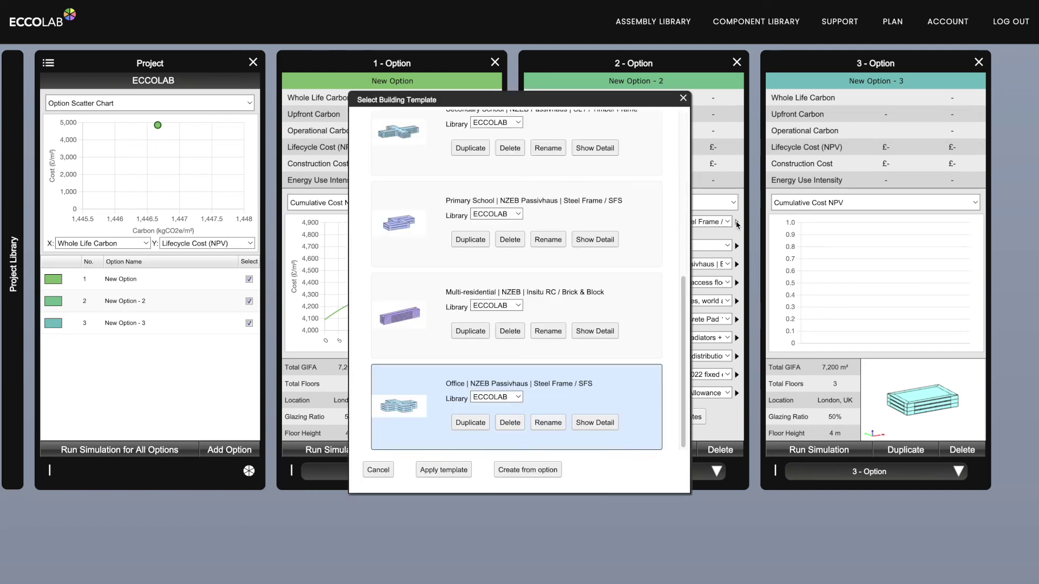
{"action": "left_click_drag", "start_coordinate": [682, 380], "coordinate": [669, 128]}
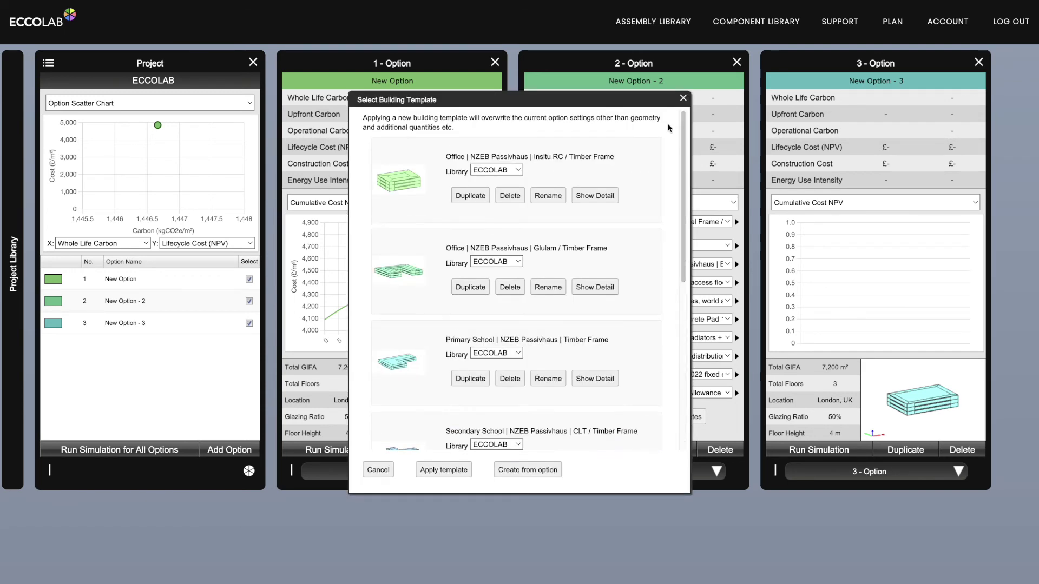
{"action": "left_click", "coordinate": [399, 180]}
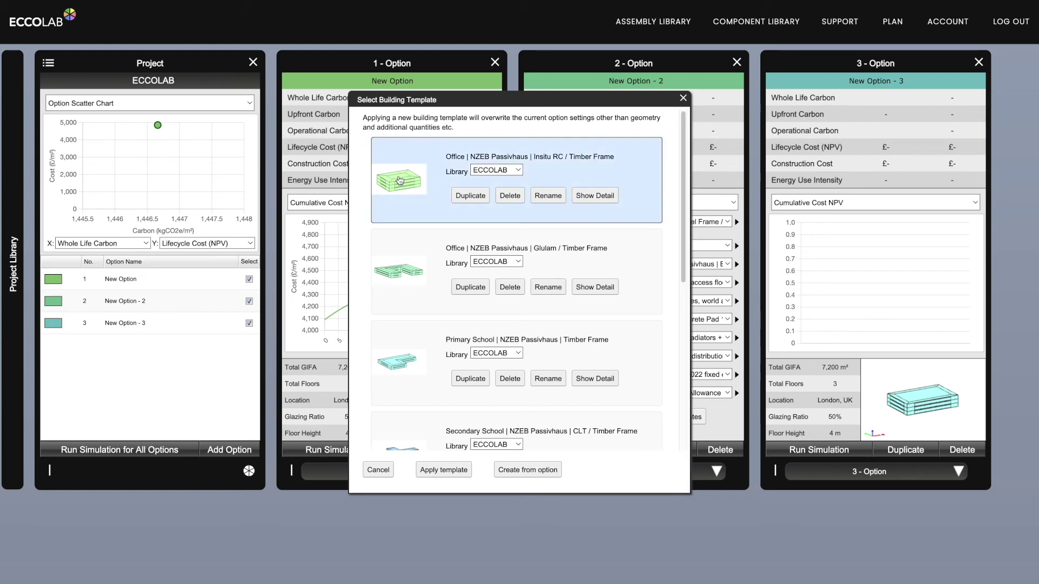
{"action": "left_click", "coordinate": [463, 471]}
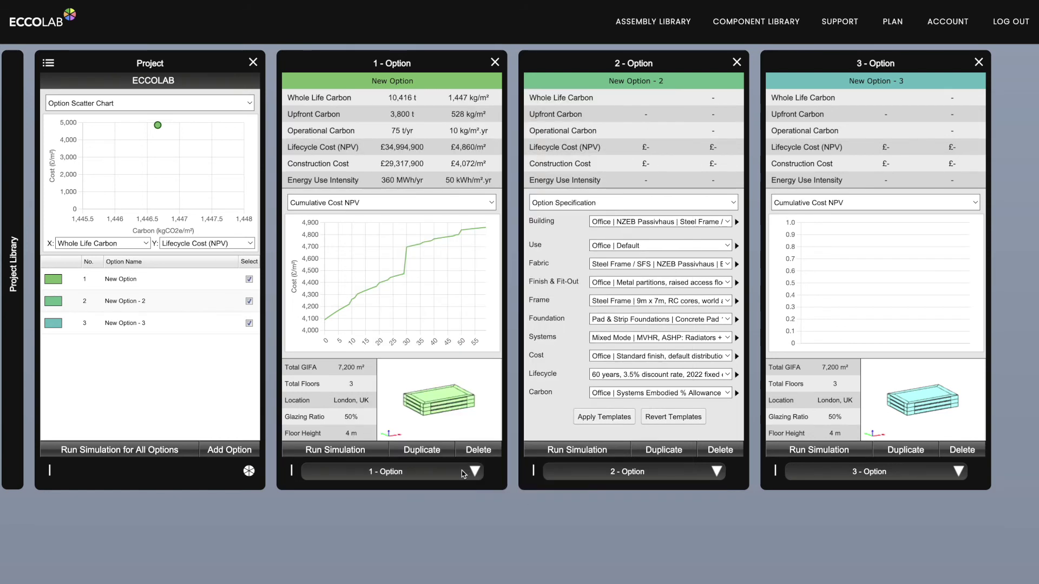
- Apply the Office | NZEB Passivhaus | Glulam / Timber Frame building template to option 3 through its Option Specification
{"action": "left_click", "coordinate": [887, 209]}
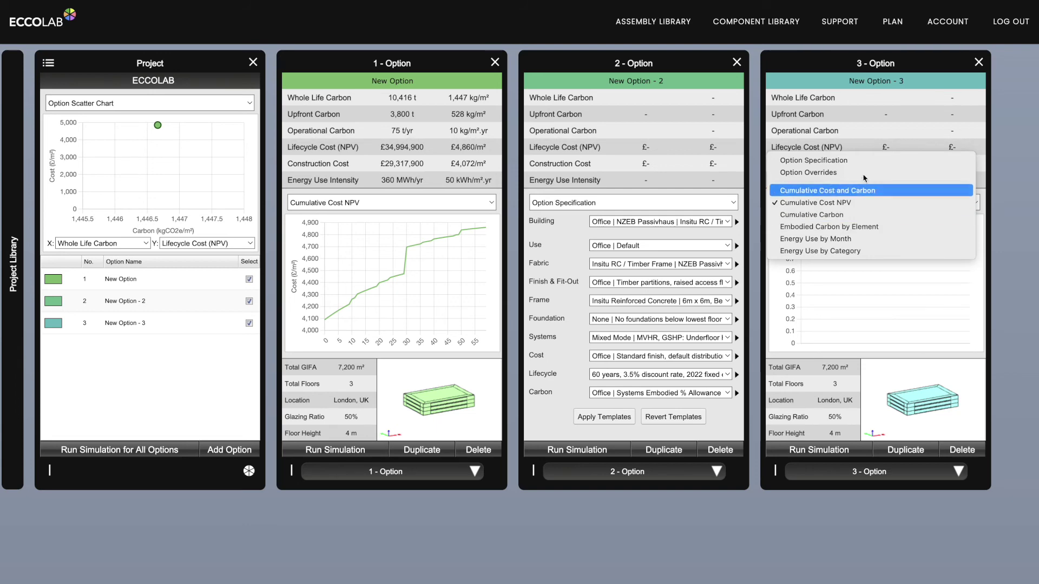
{"action": "left_click", "coordinate": [860, 157]}
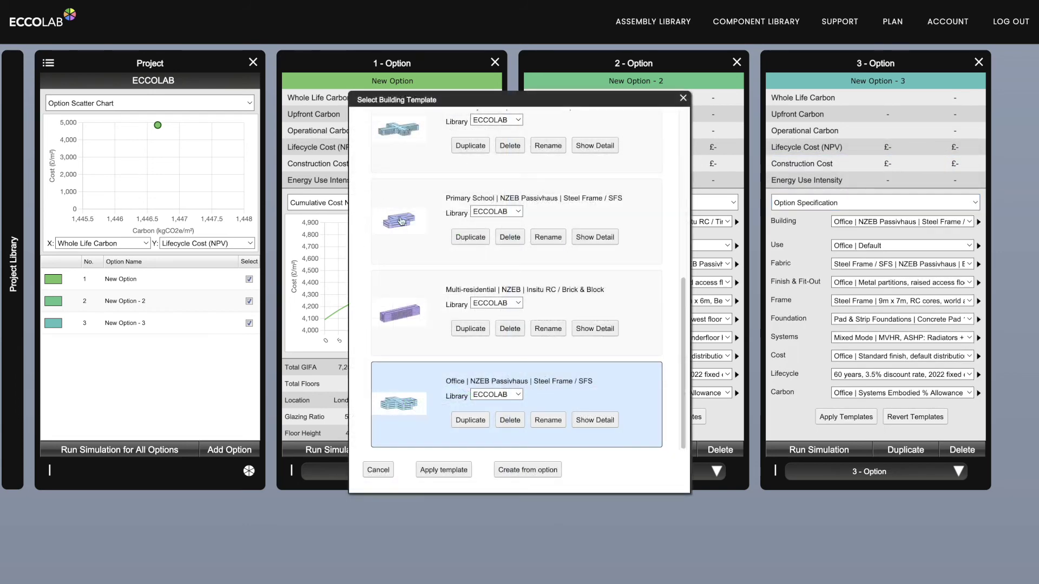
{"action": "left_click_drag", "start_coordinate": [685, 303], "coordinate": [683, 108]}
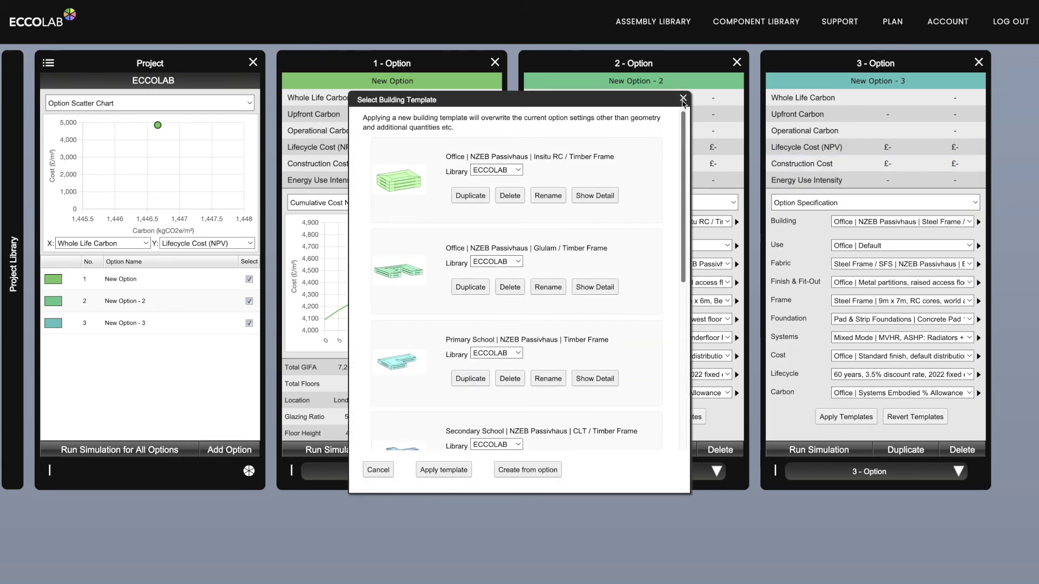
{"action": "left_click", "coordinate": [402, 277]}
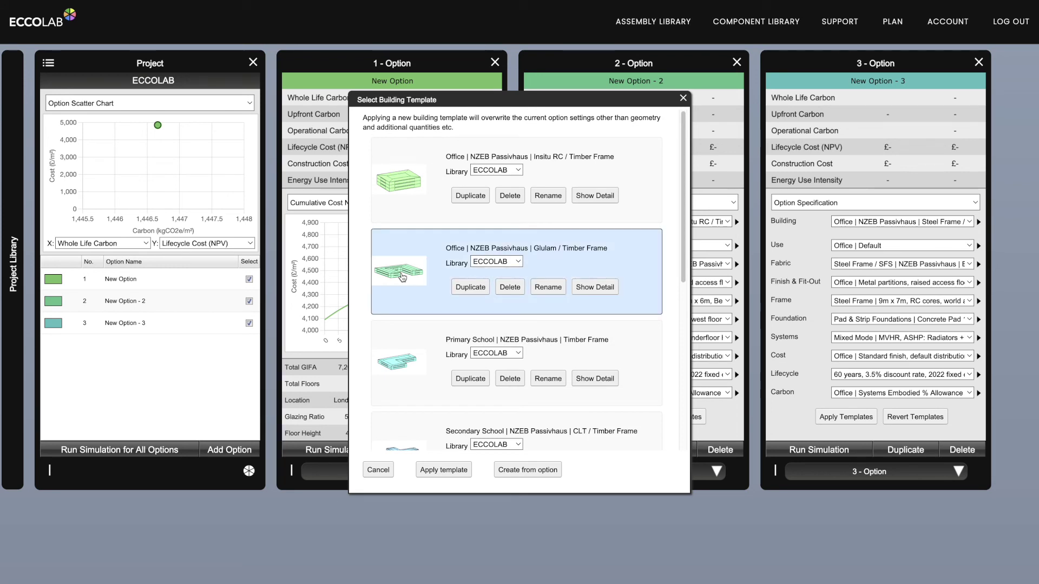
{"action": "left_click", "coordinate": [437, 472]}
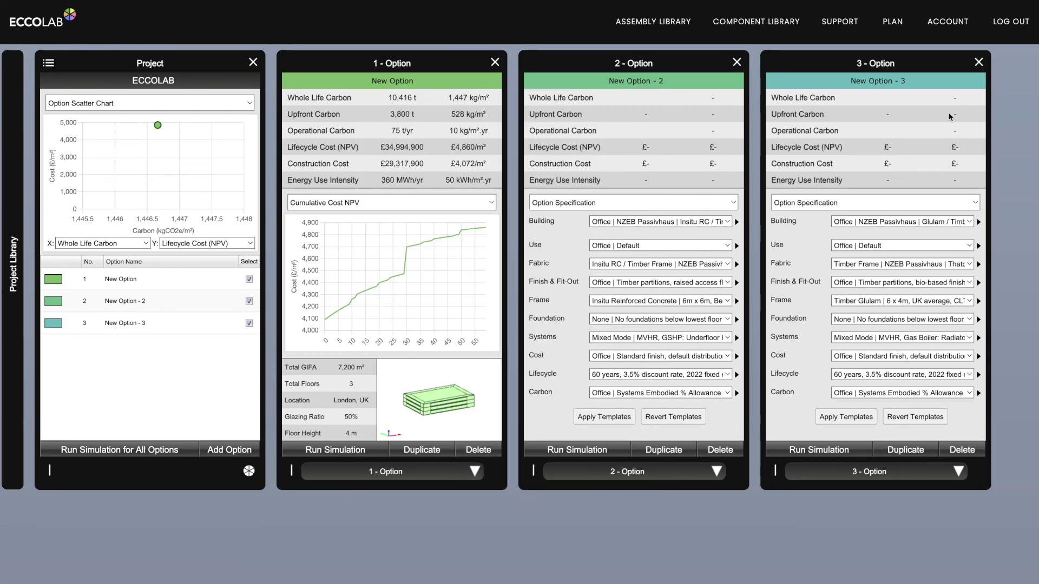
- Run the simulation for all options of the project and close the three open options
{"action": "left_click", "coordinate": [168, 453]}
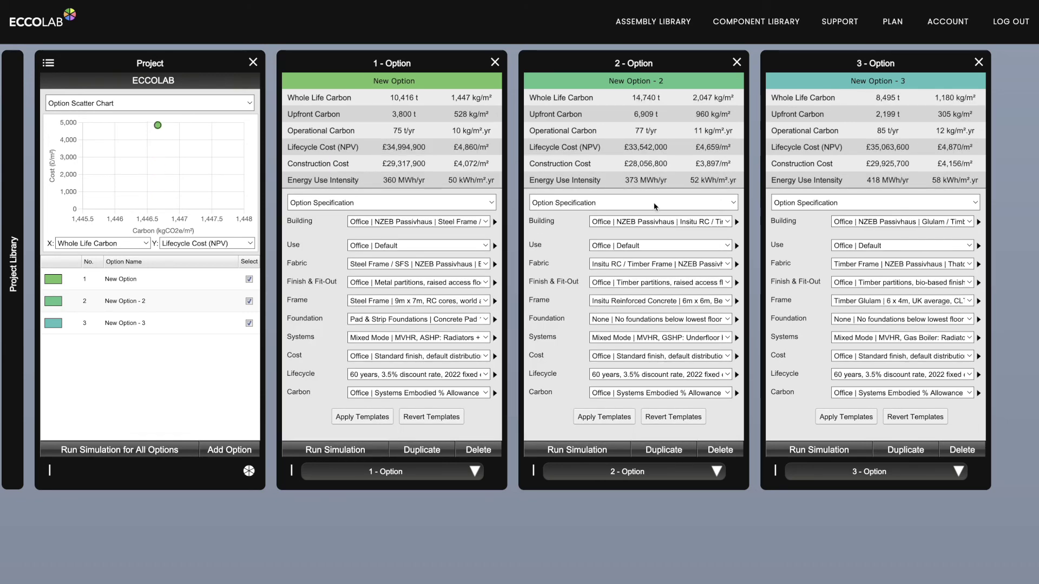
{"action": "left_click", "coordinate": [979, 63]}
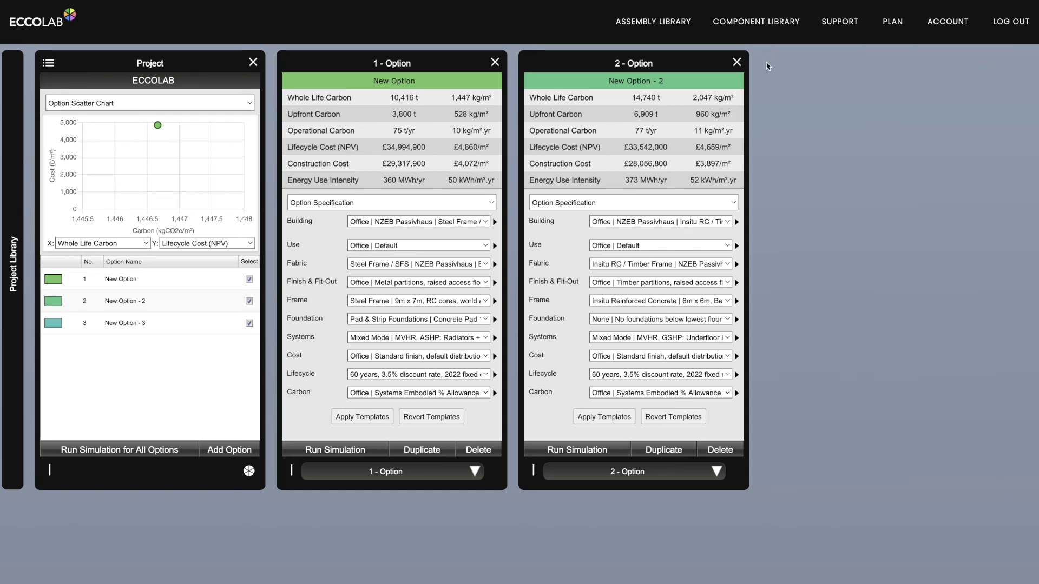
{"action": "left_click", "coordinate": [736, 63]}
{"action": "left_click", "coordinate": [494, 62]}
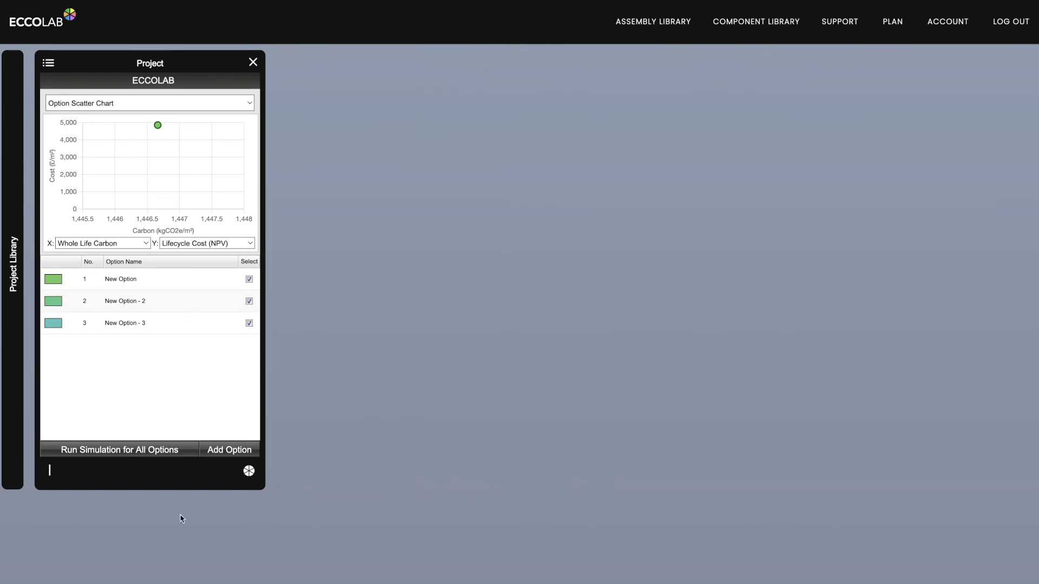
- Open the large project chart and compare the three options in the Option Scatter Chart and in Cumulative Cost NPV
{"action": "left_click", "coordinate": [249, 470]}
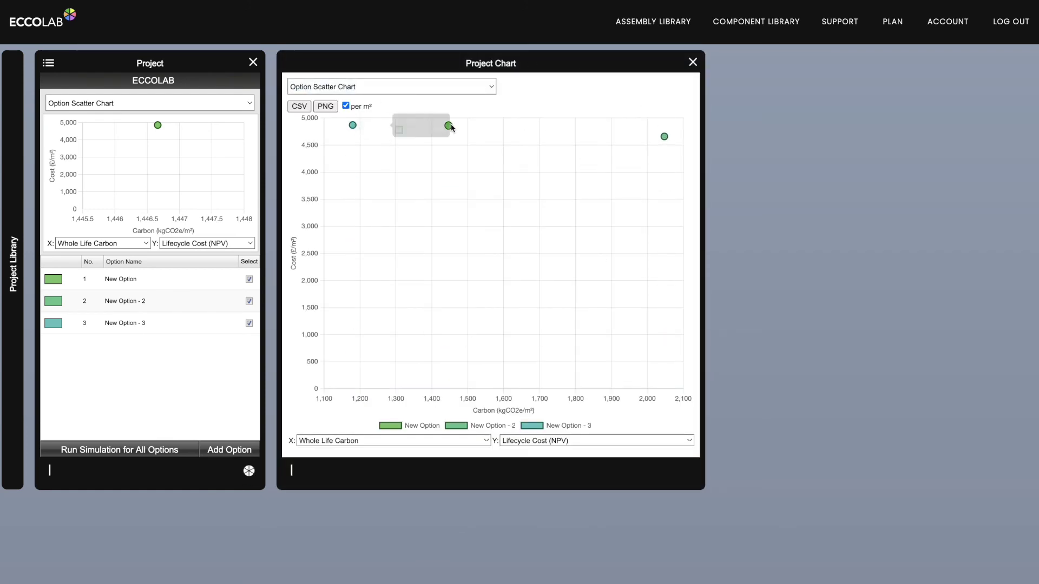
{"action": "mouse_move", "coordinate": [663, 139]}
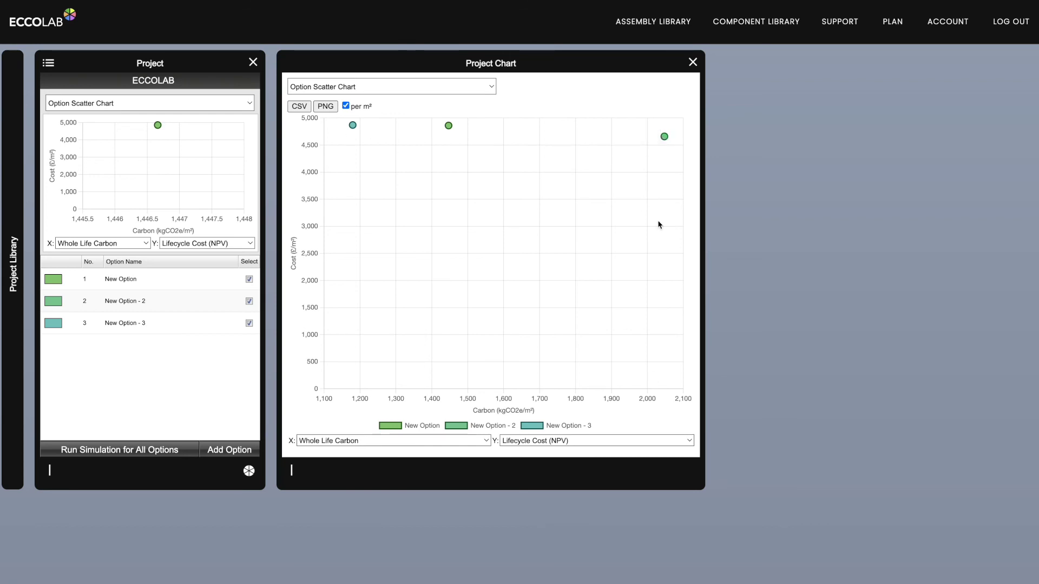
{"action": "left_click", "coordinate": [473, 88]}
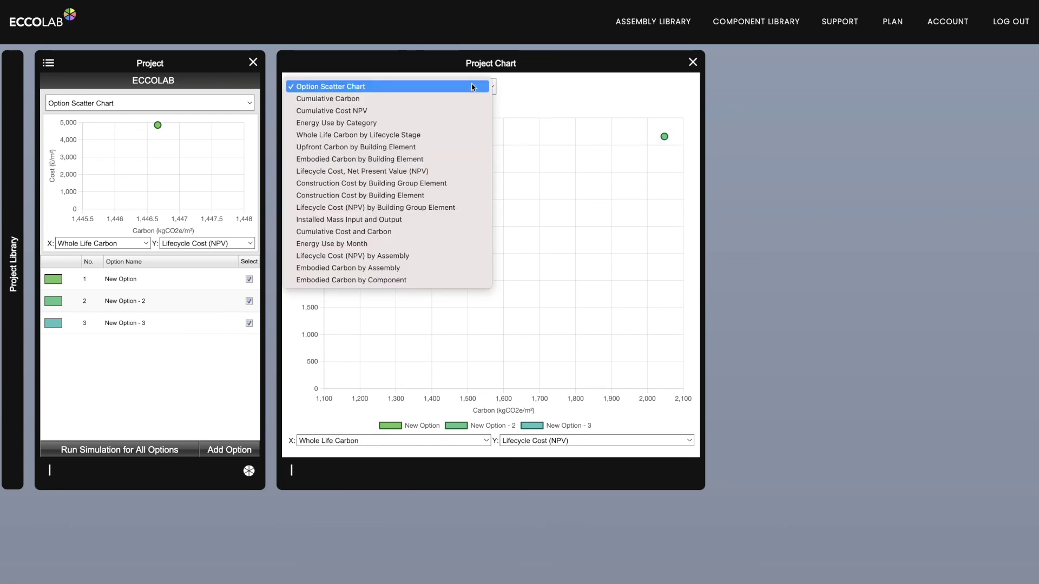
{"action": "left_click", "coordinate": [325, 111]}
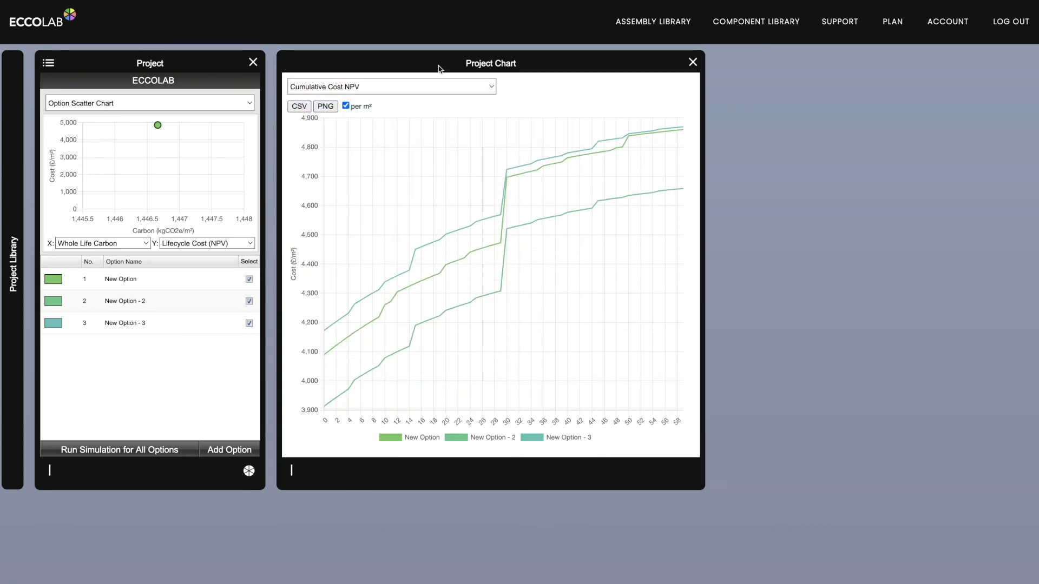
- View Upfront Carbon by Building Element and Installed Mass Input and Output in the large project chart, and close the chart
{"action": "left_click", "coordinate": [459, 92]}
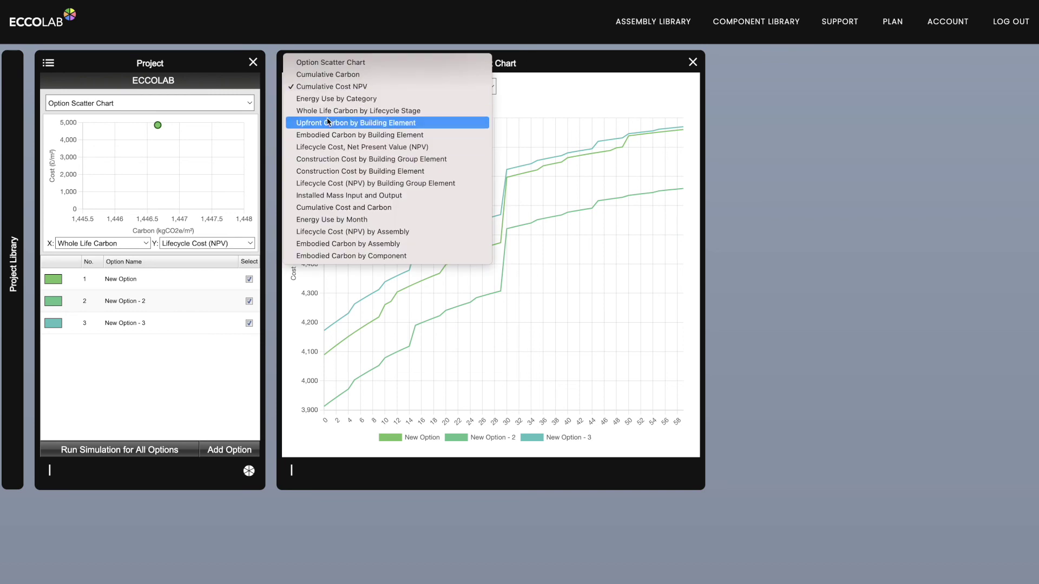
{"action": "left_click", "coordinate": [489, 316]}
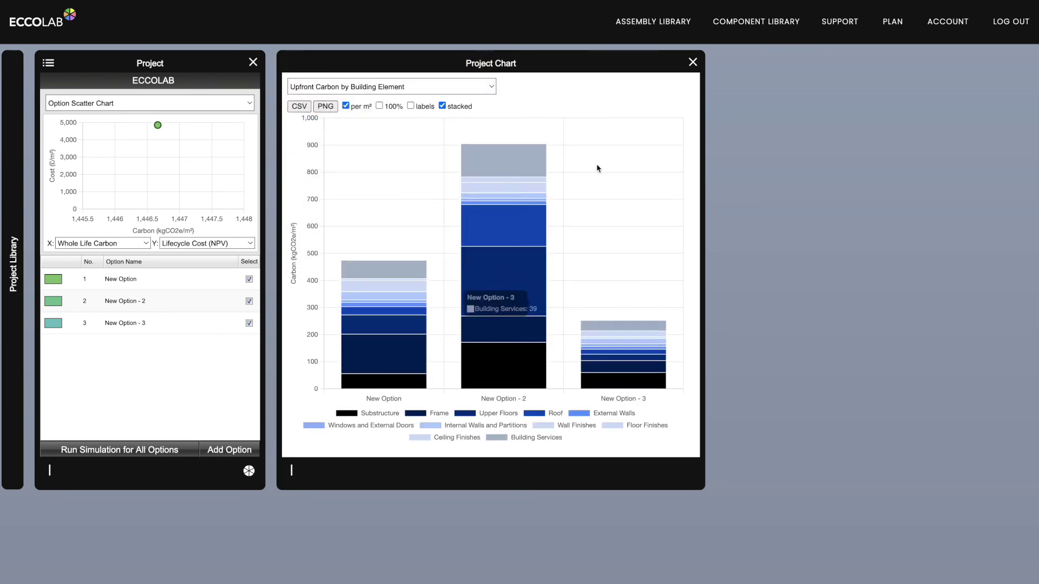
{"action": "left_click", "coordinate": [472, 90]}
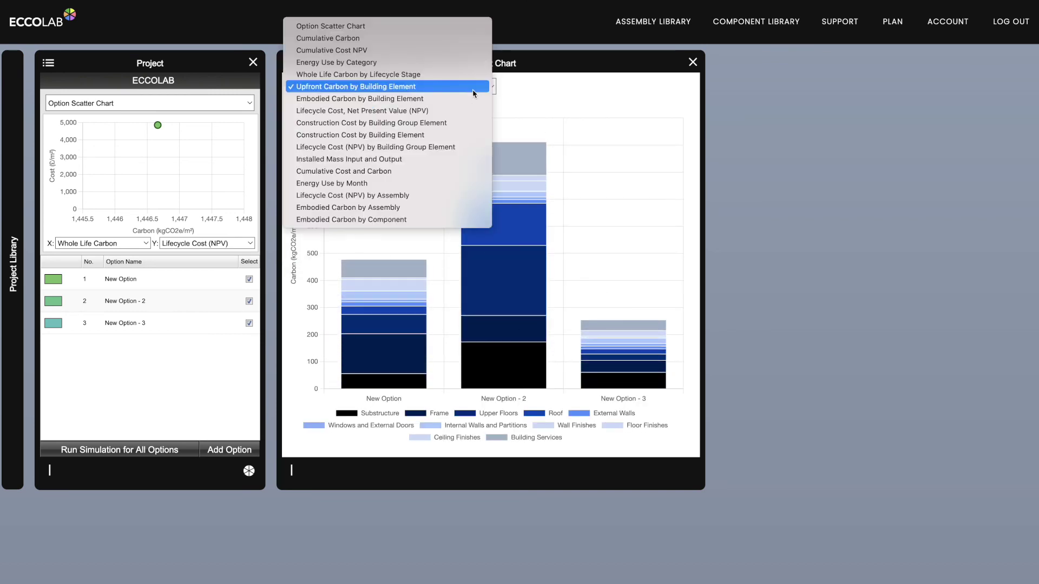
{"action": "left_click", "coordinate": [354, 159]}
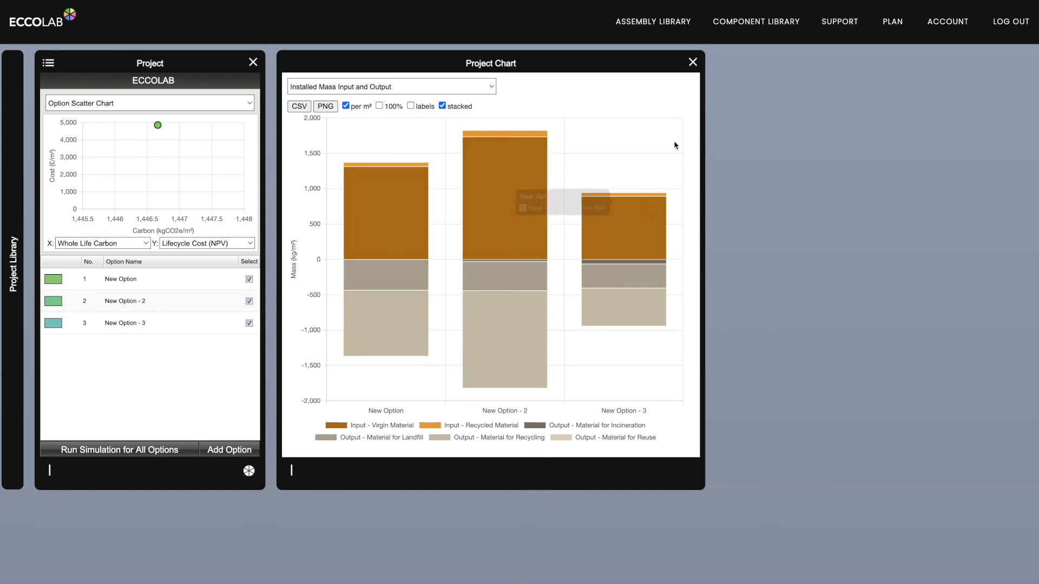
{"action": "left_click", "coordinate": [693, 63]}
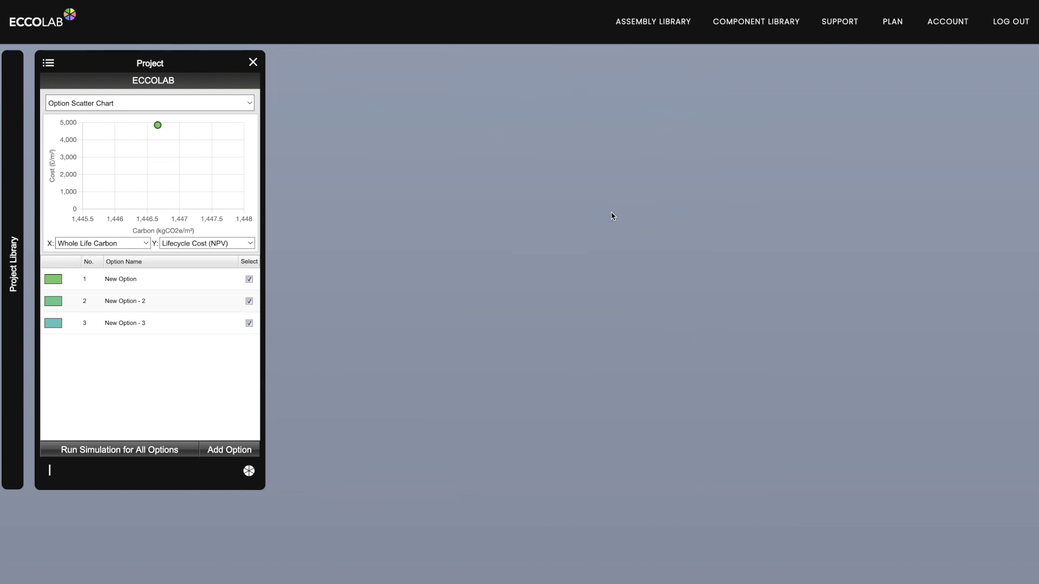